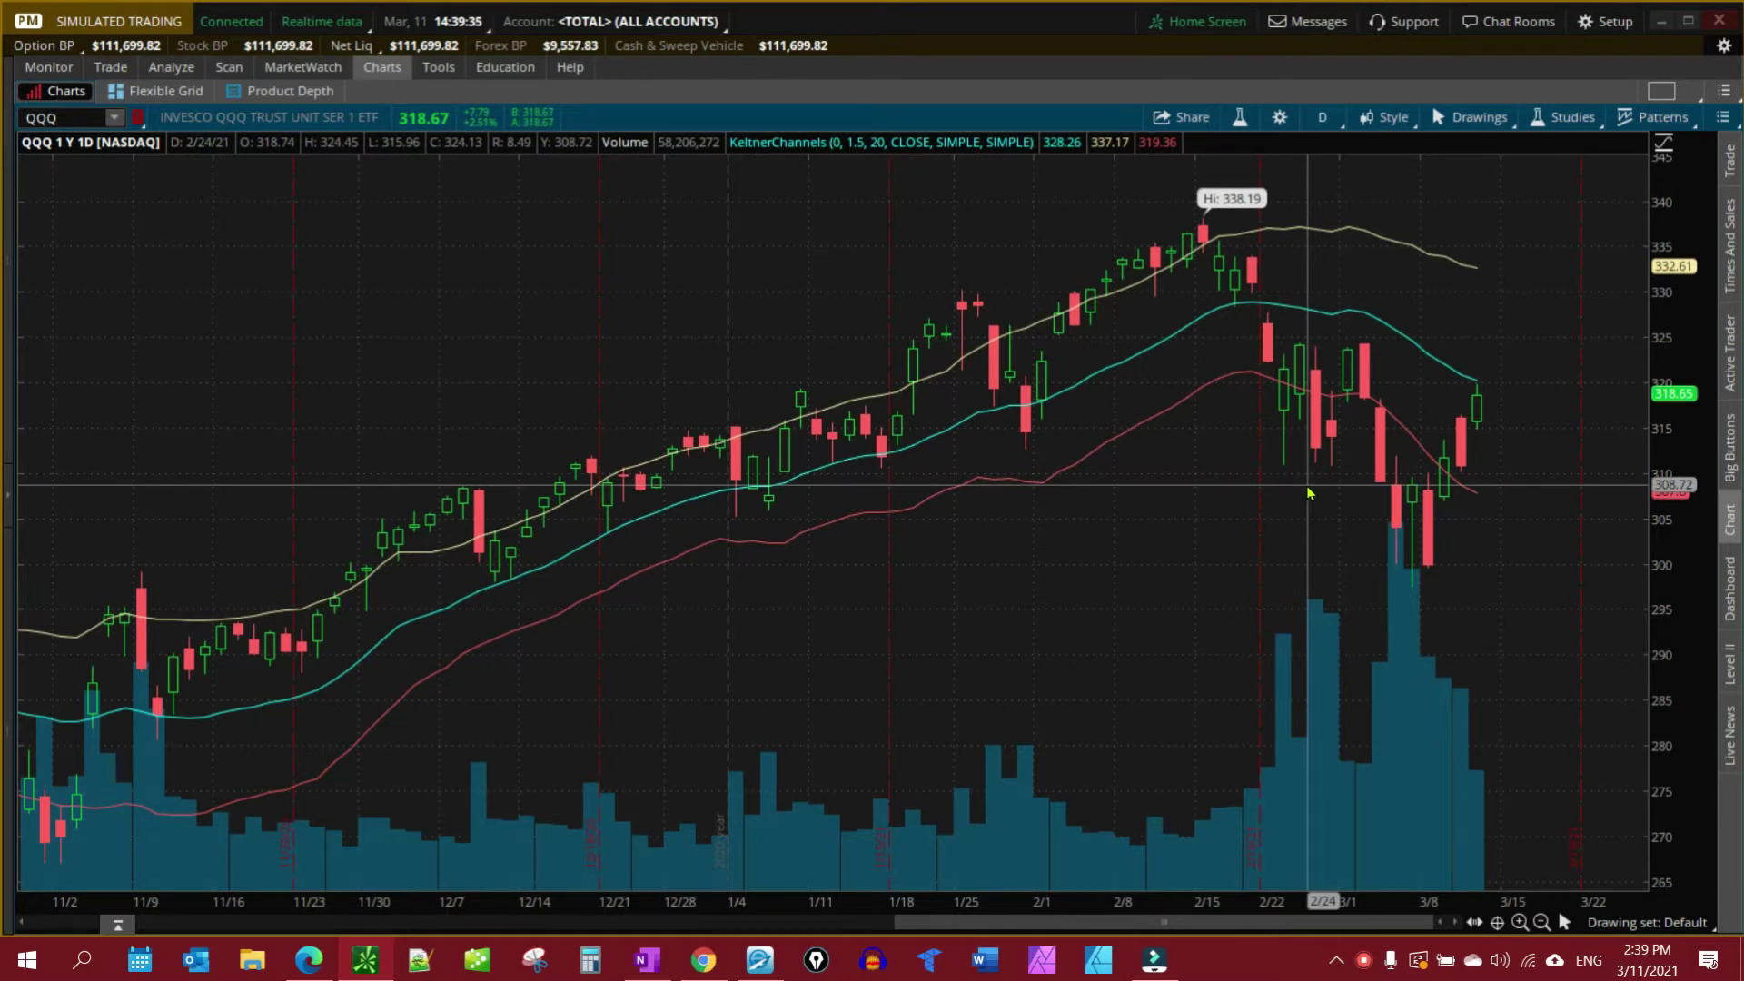
Step: Start a QQQ alert from the chart and switch its condition to STUDY for editing
{"action": "right_click", "coordinate": [1477, 576]}
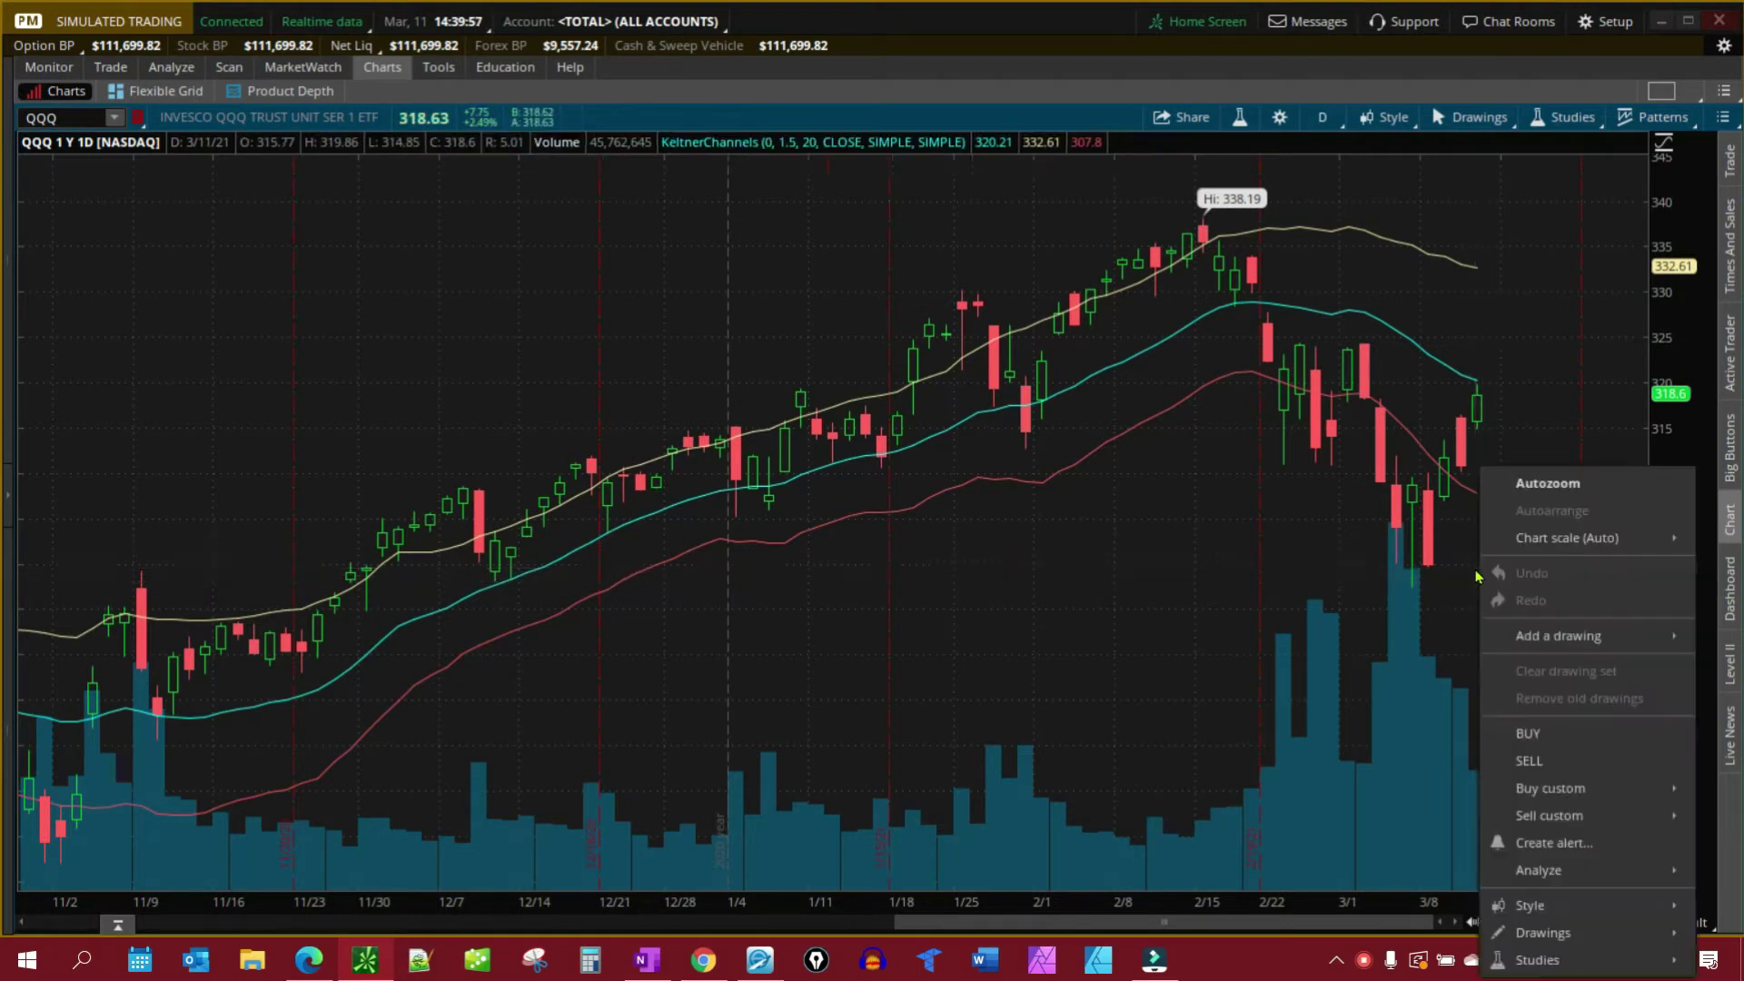
{"action": "left_click", "coordinate": [1556, 843]}
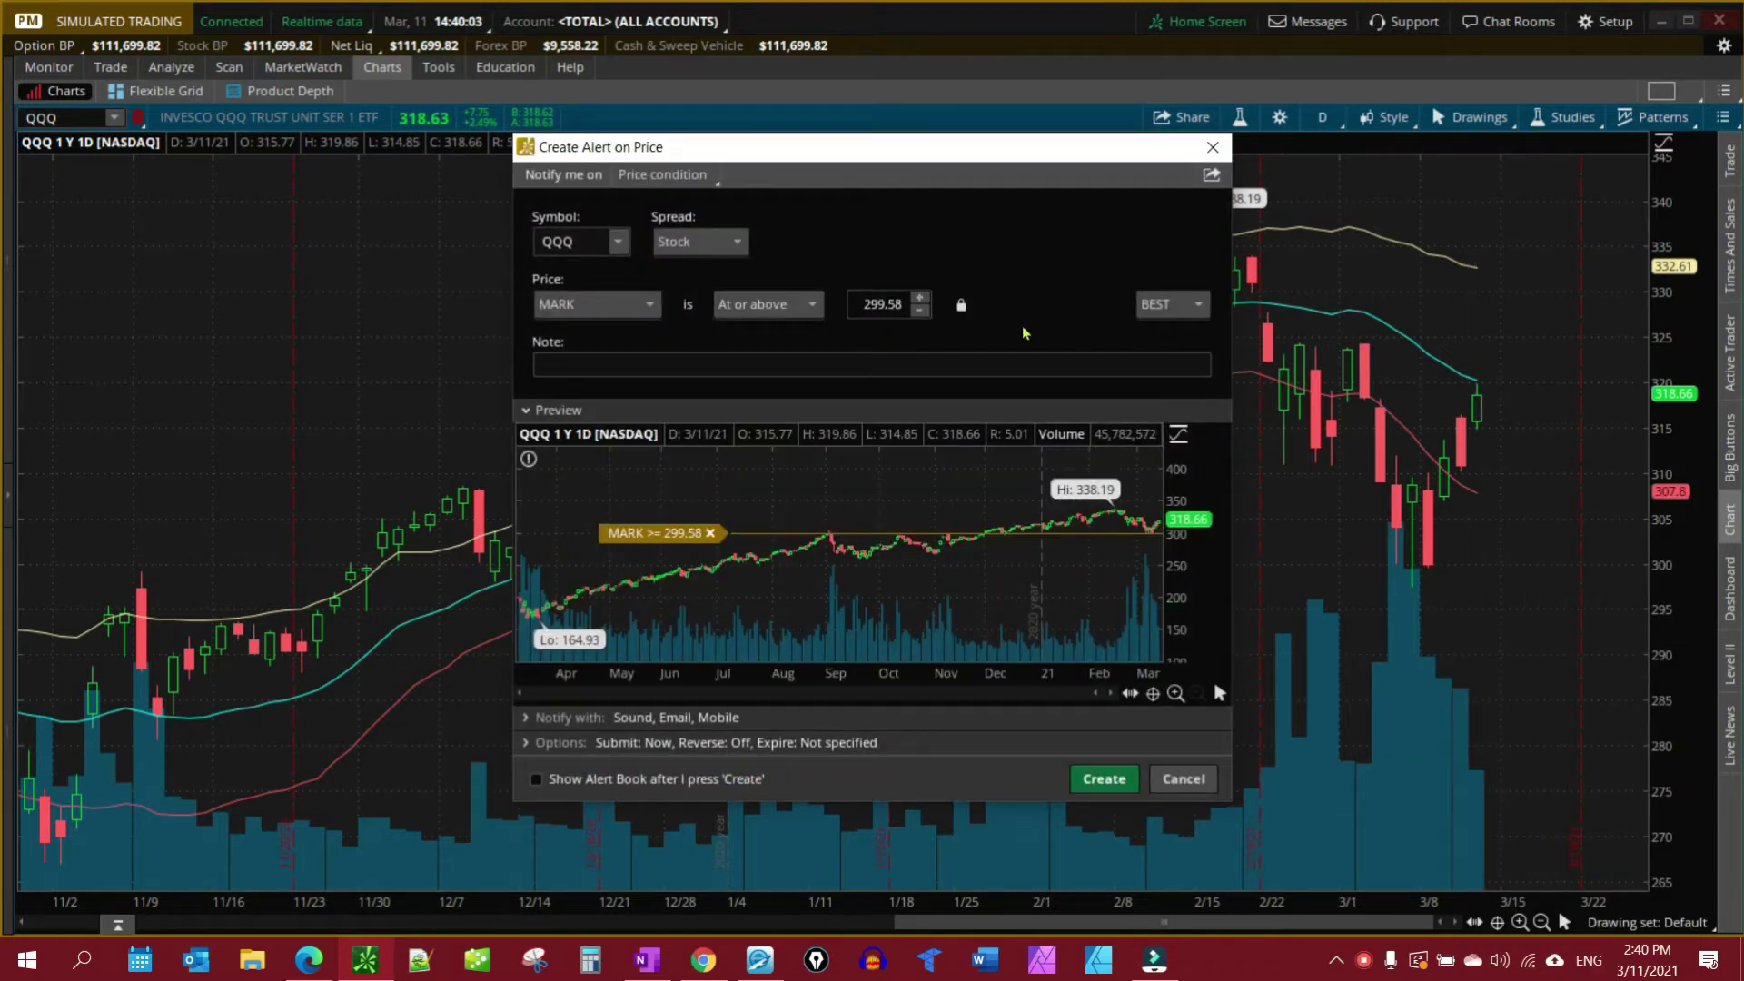
{"action": "left_click", "coordinate": [642, 307]}
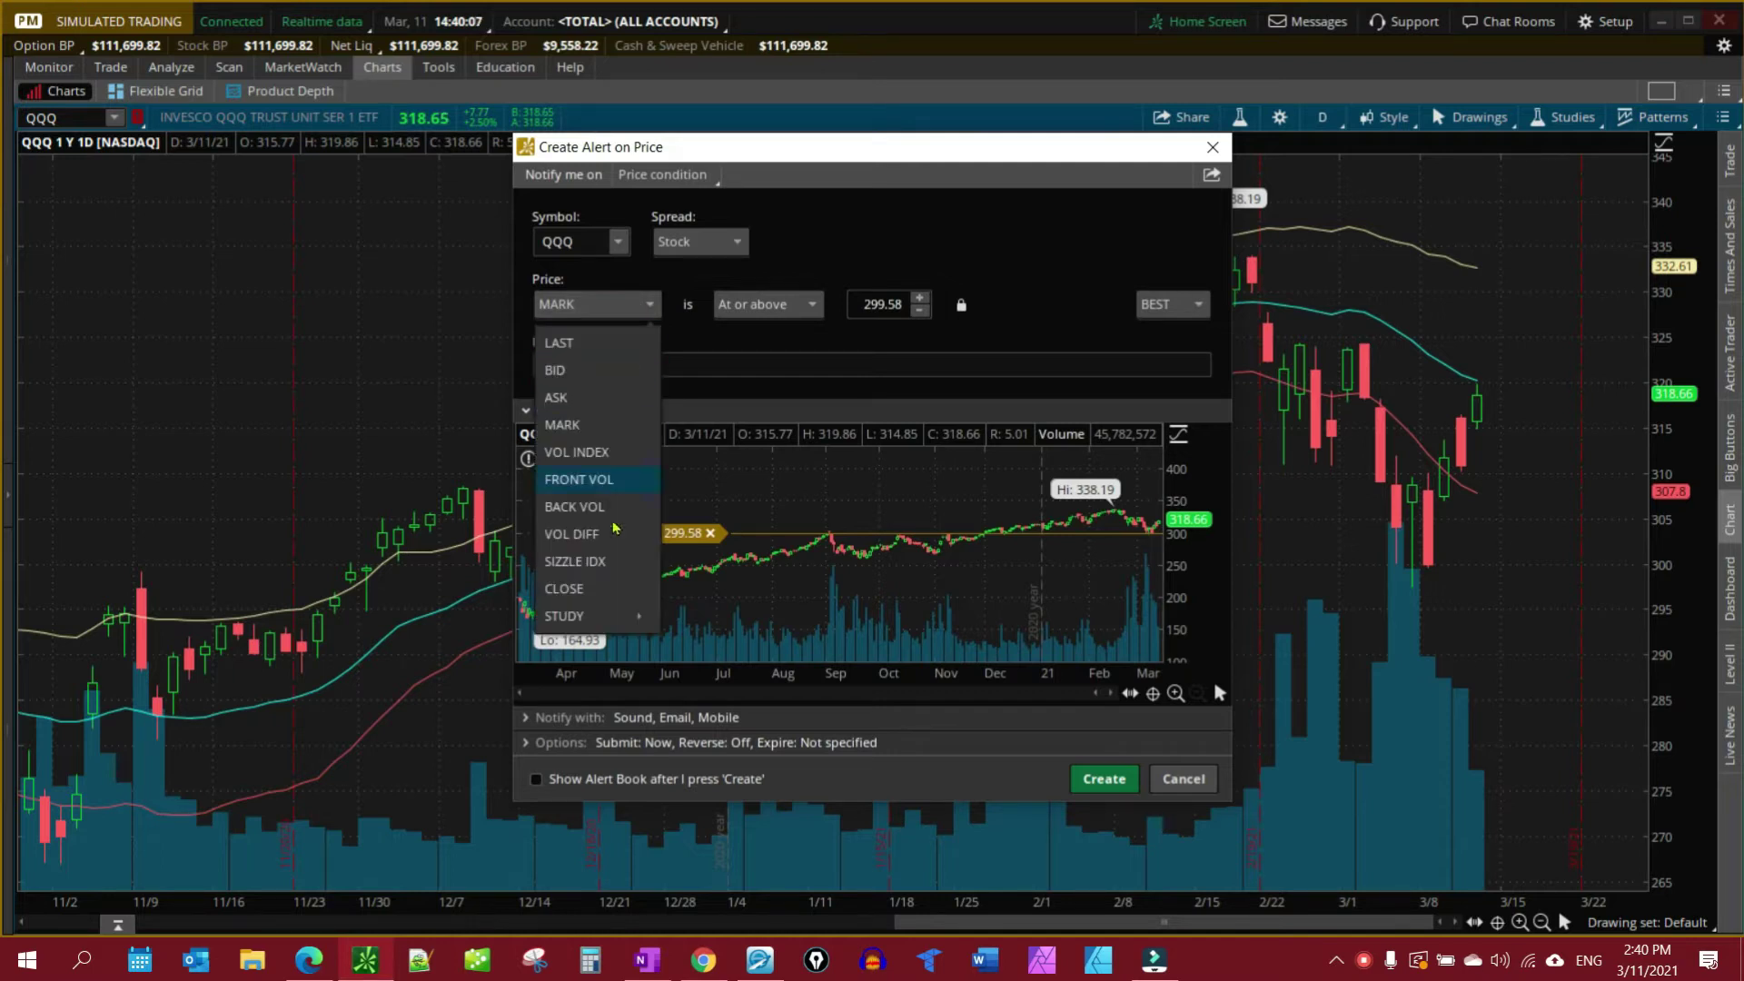
{"action": "mouse_move", "coordinate": [622, 628]}
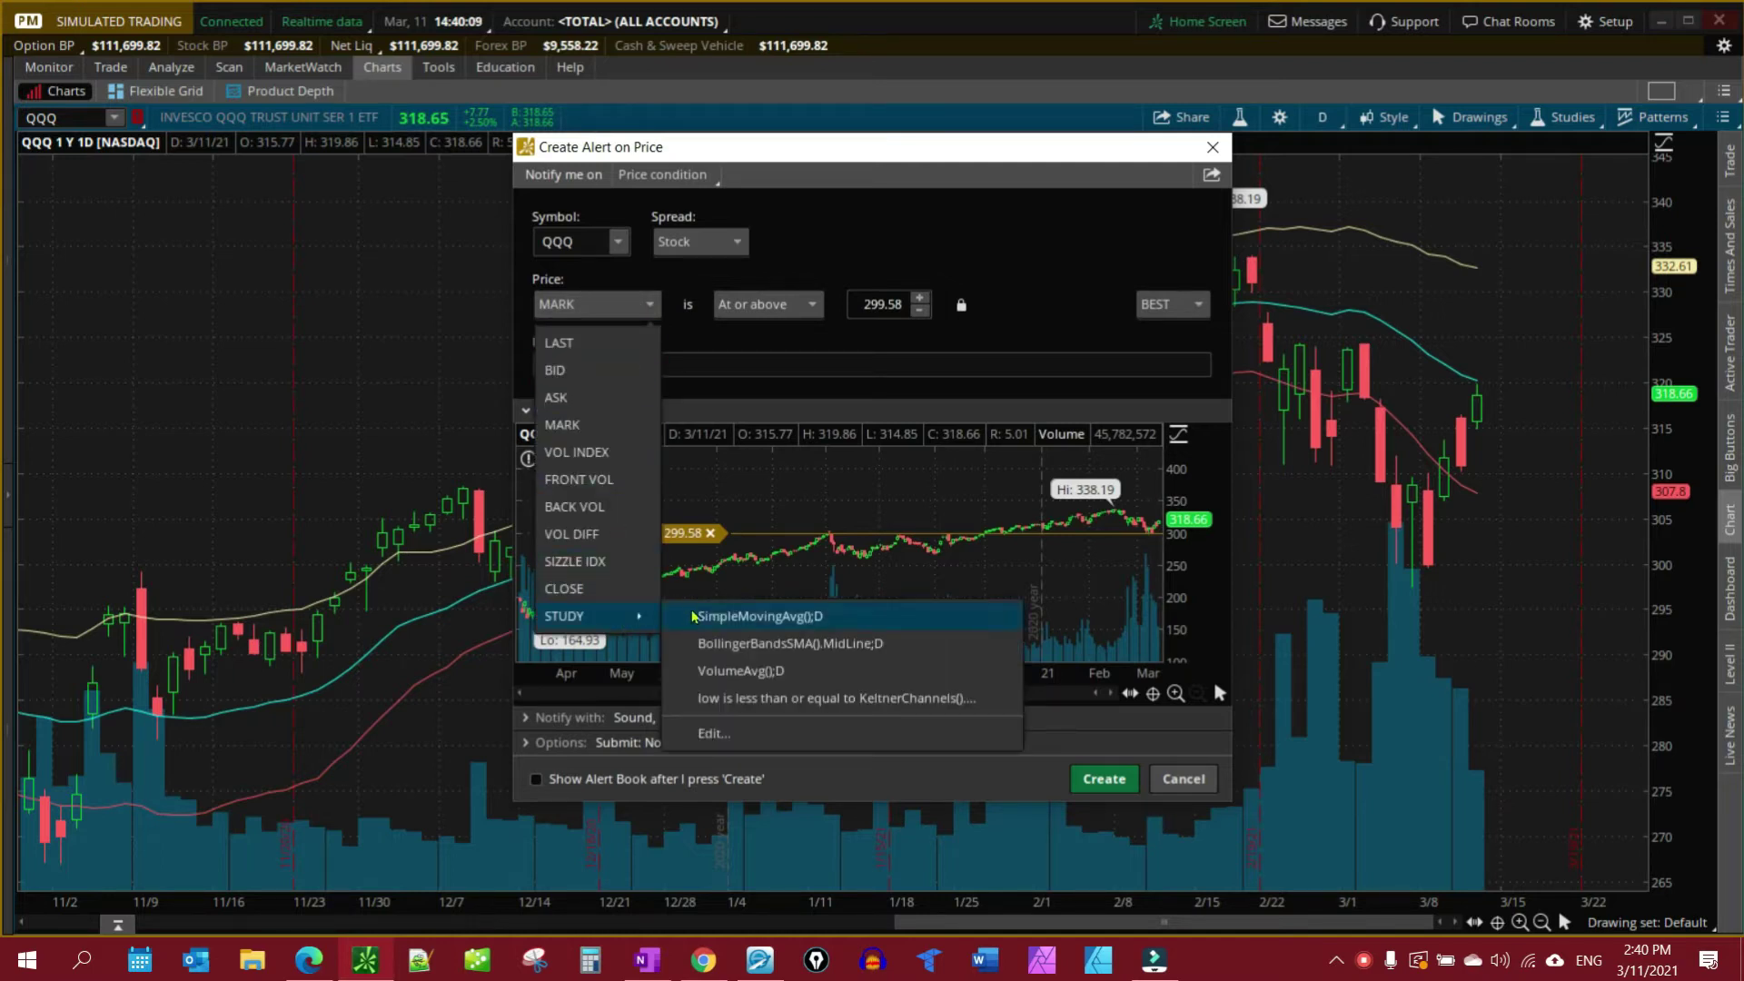
{"action": "left_click", "coordinate": [727, 737]}
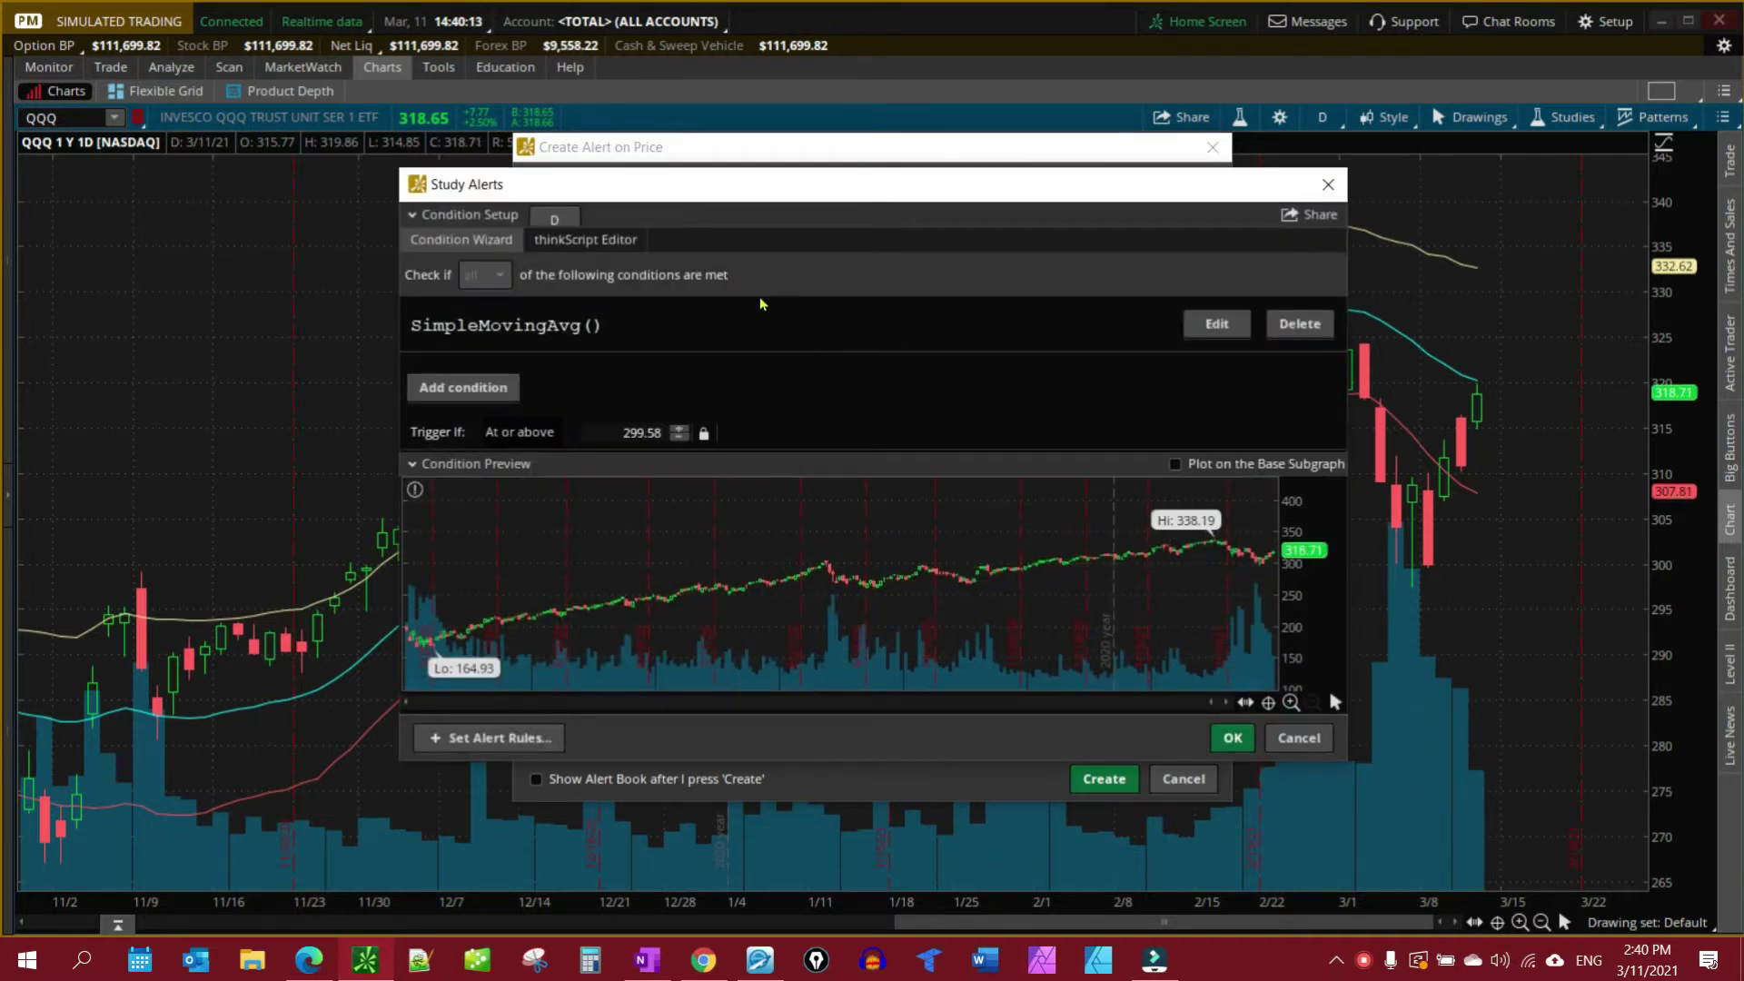
Step: Delete the default SimpleMovingAvg() condition and set the aggregation to Day
{"action": "left_click", "coordinate": [1311, 327]}
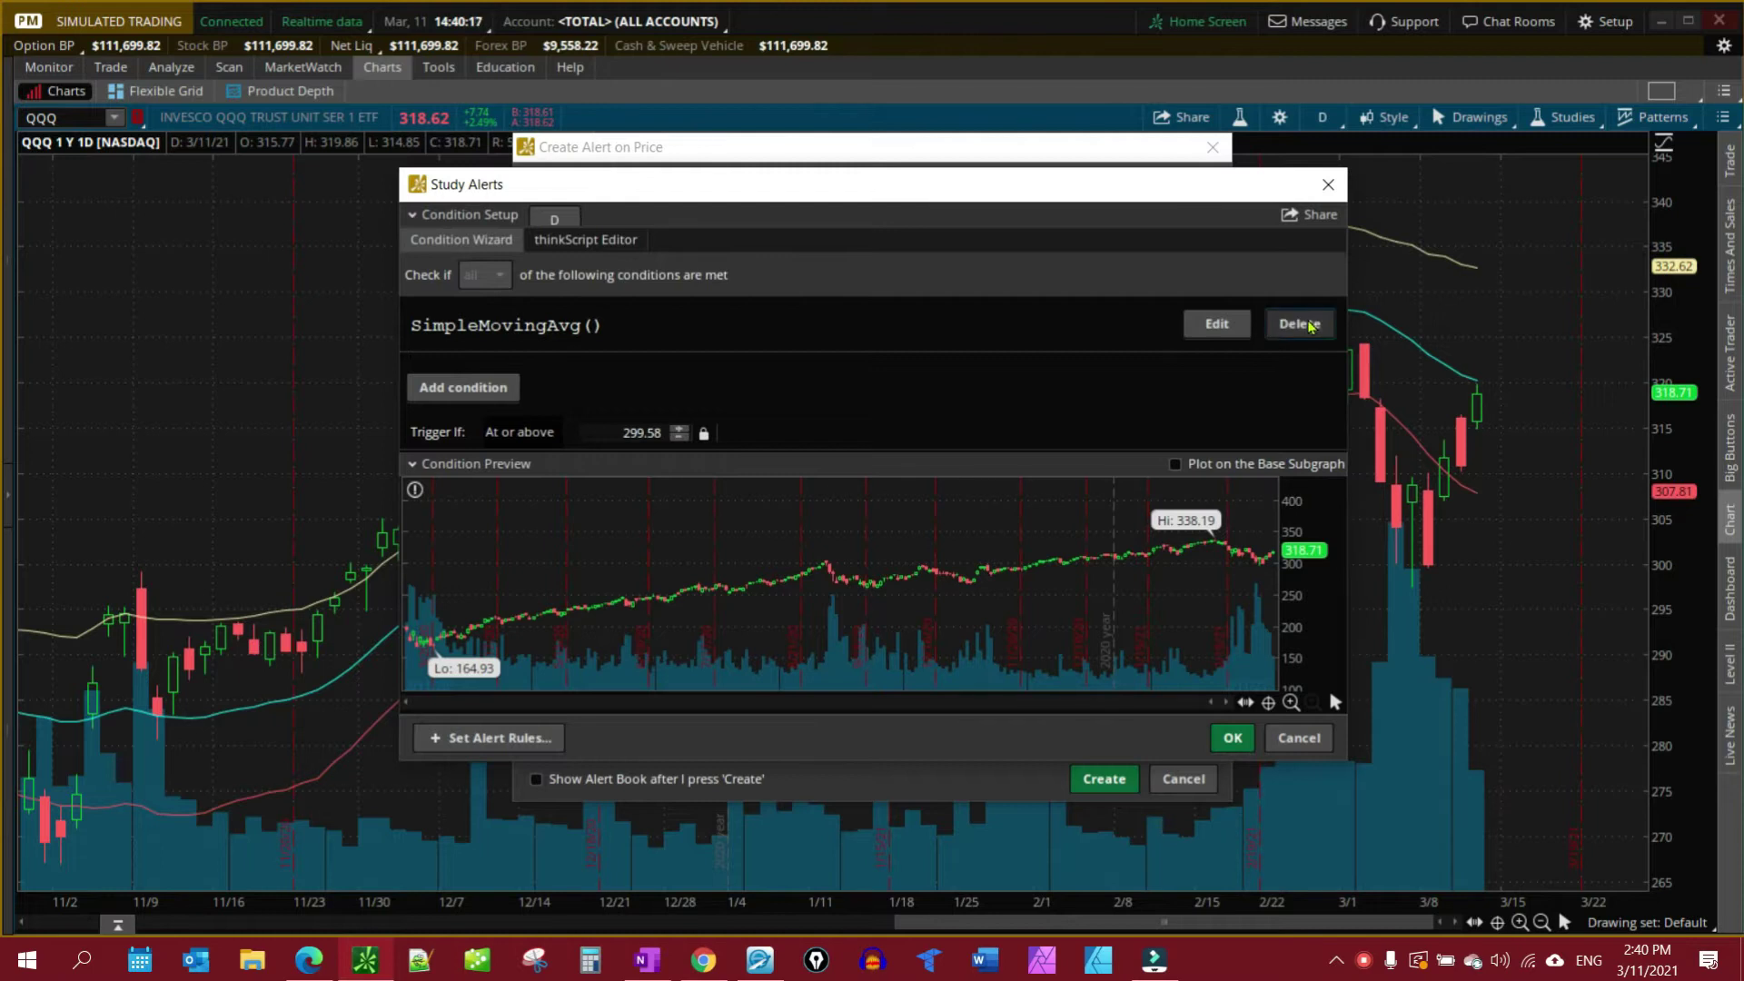
{"action": "left_click", "coordinate": [561, 220]}
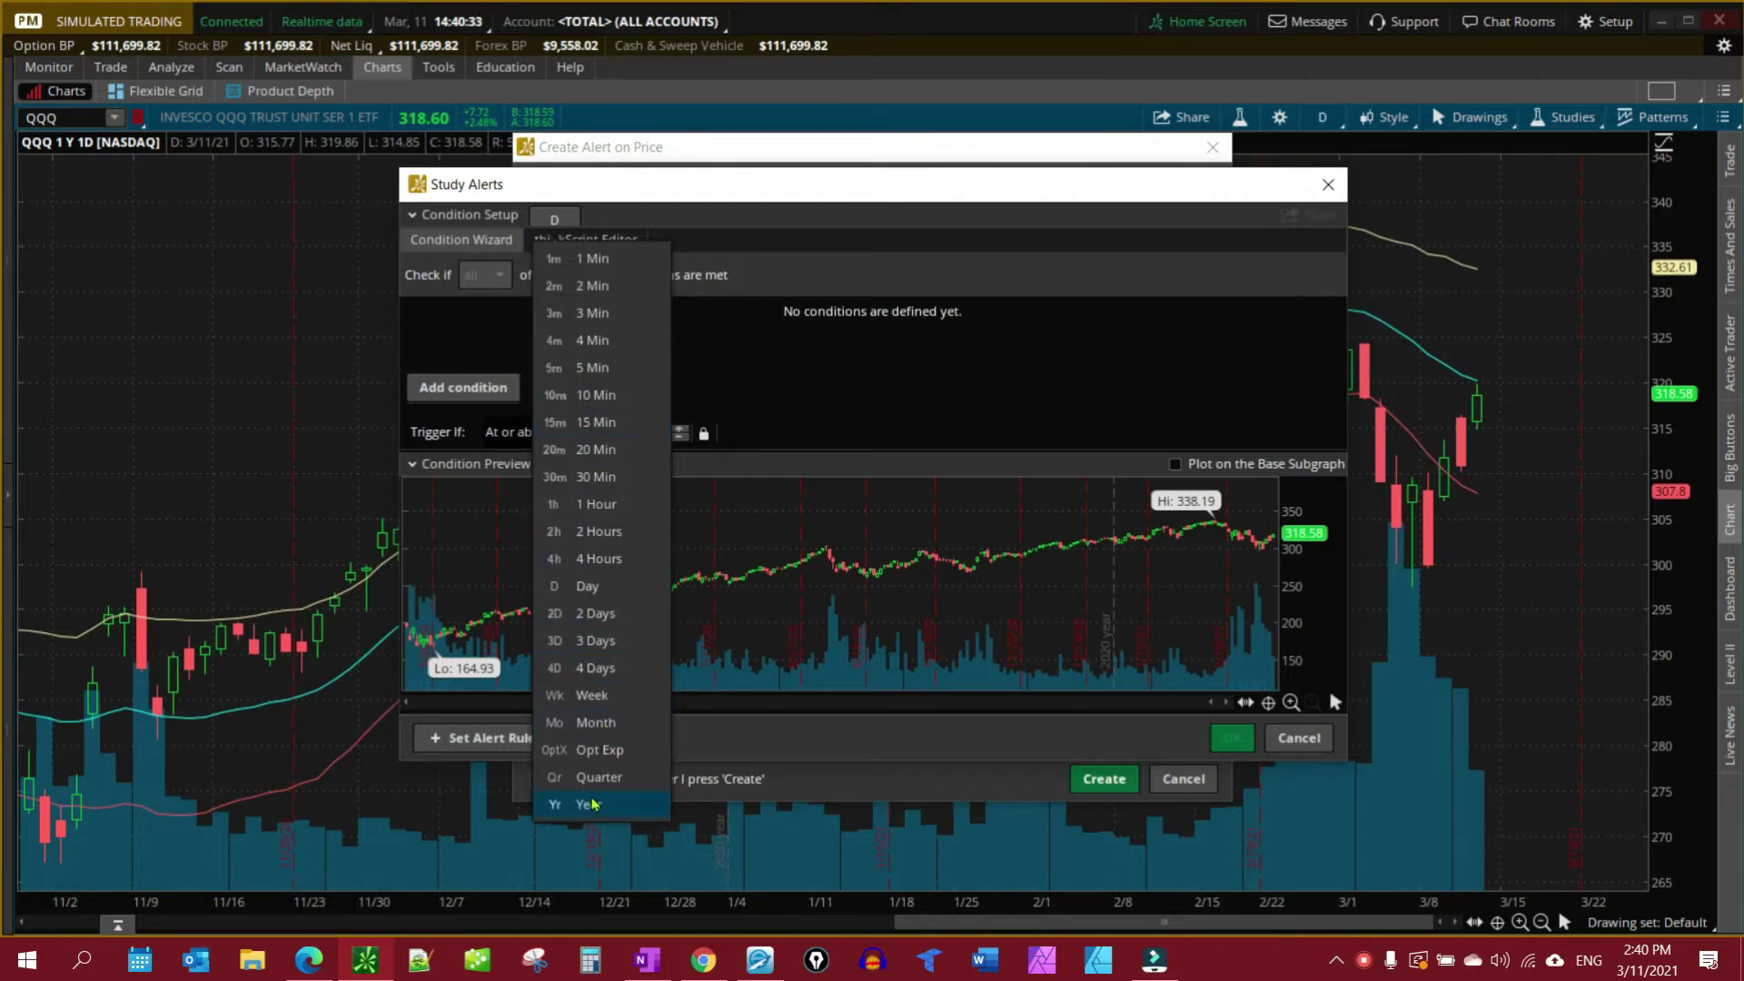
{"action": "left_click", "coordinate": [600, 589]}
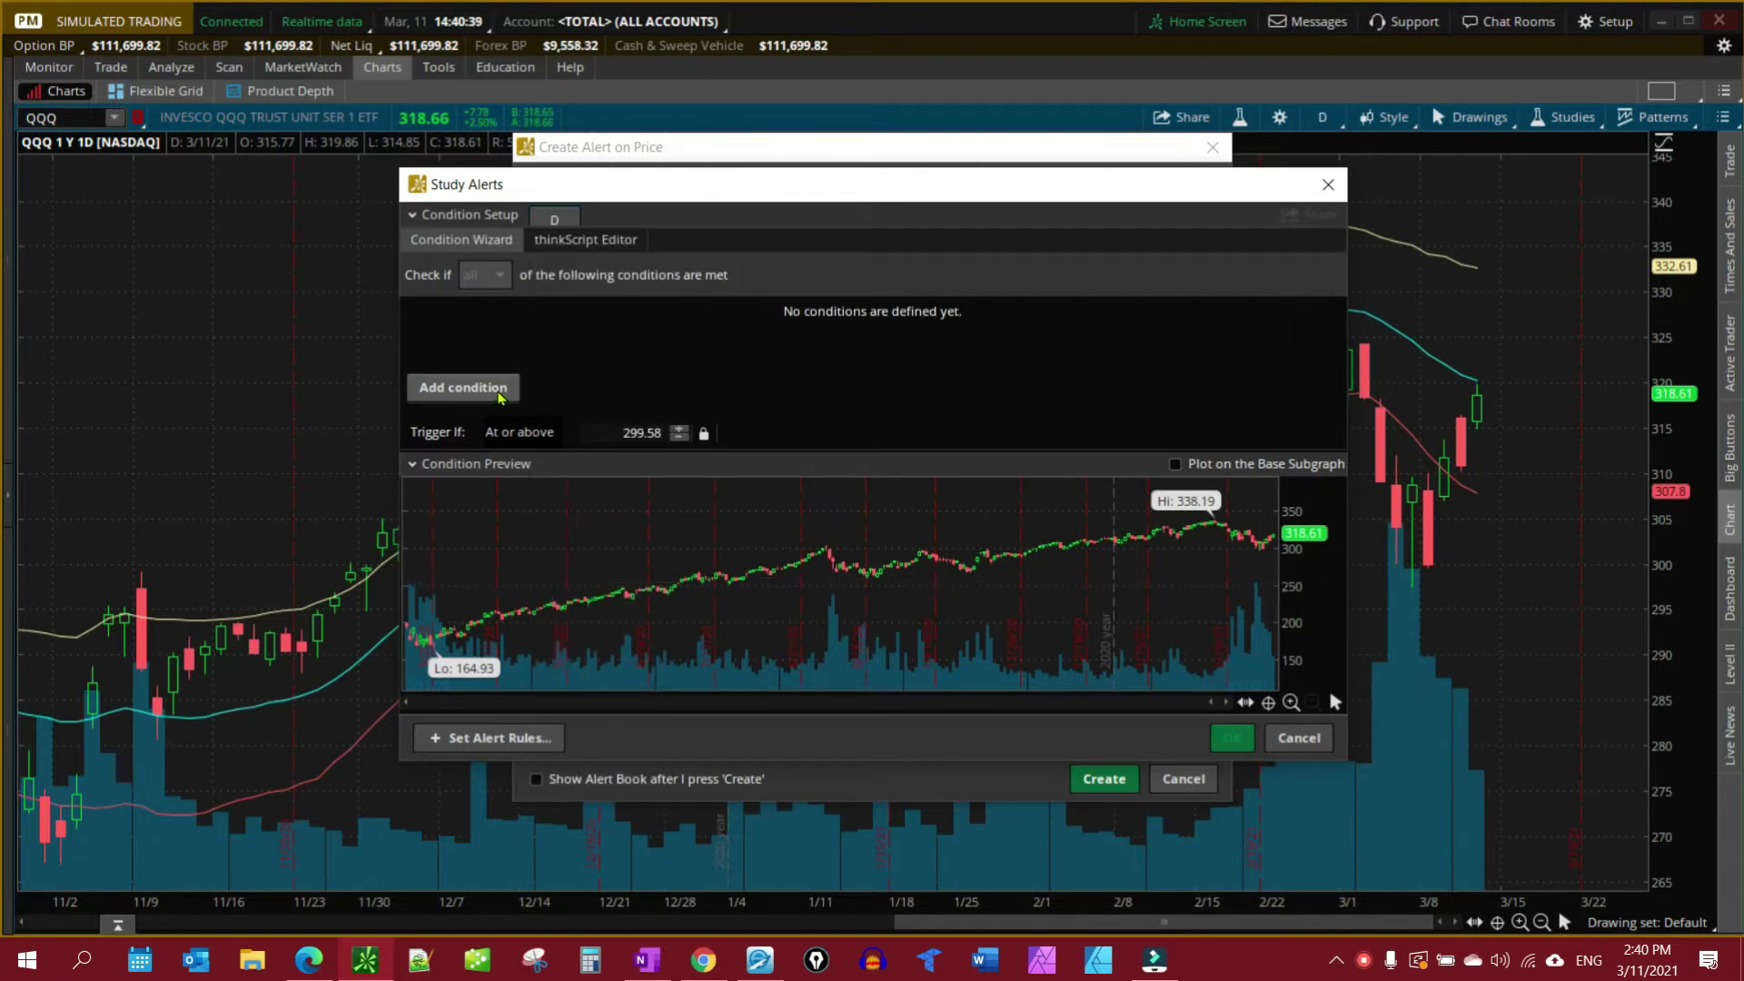
Step: Add a Price condition using the low function with offset 0
{"action": "left_click", "coordinate": [499, 397]}
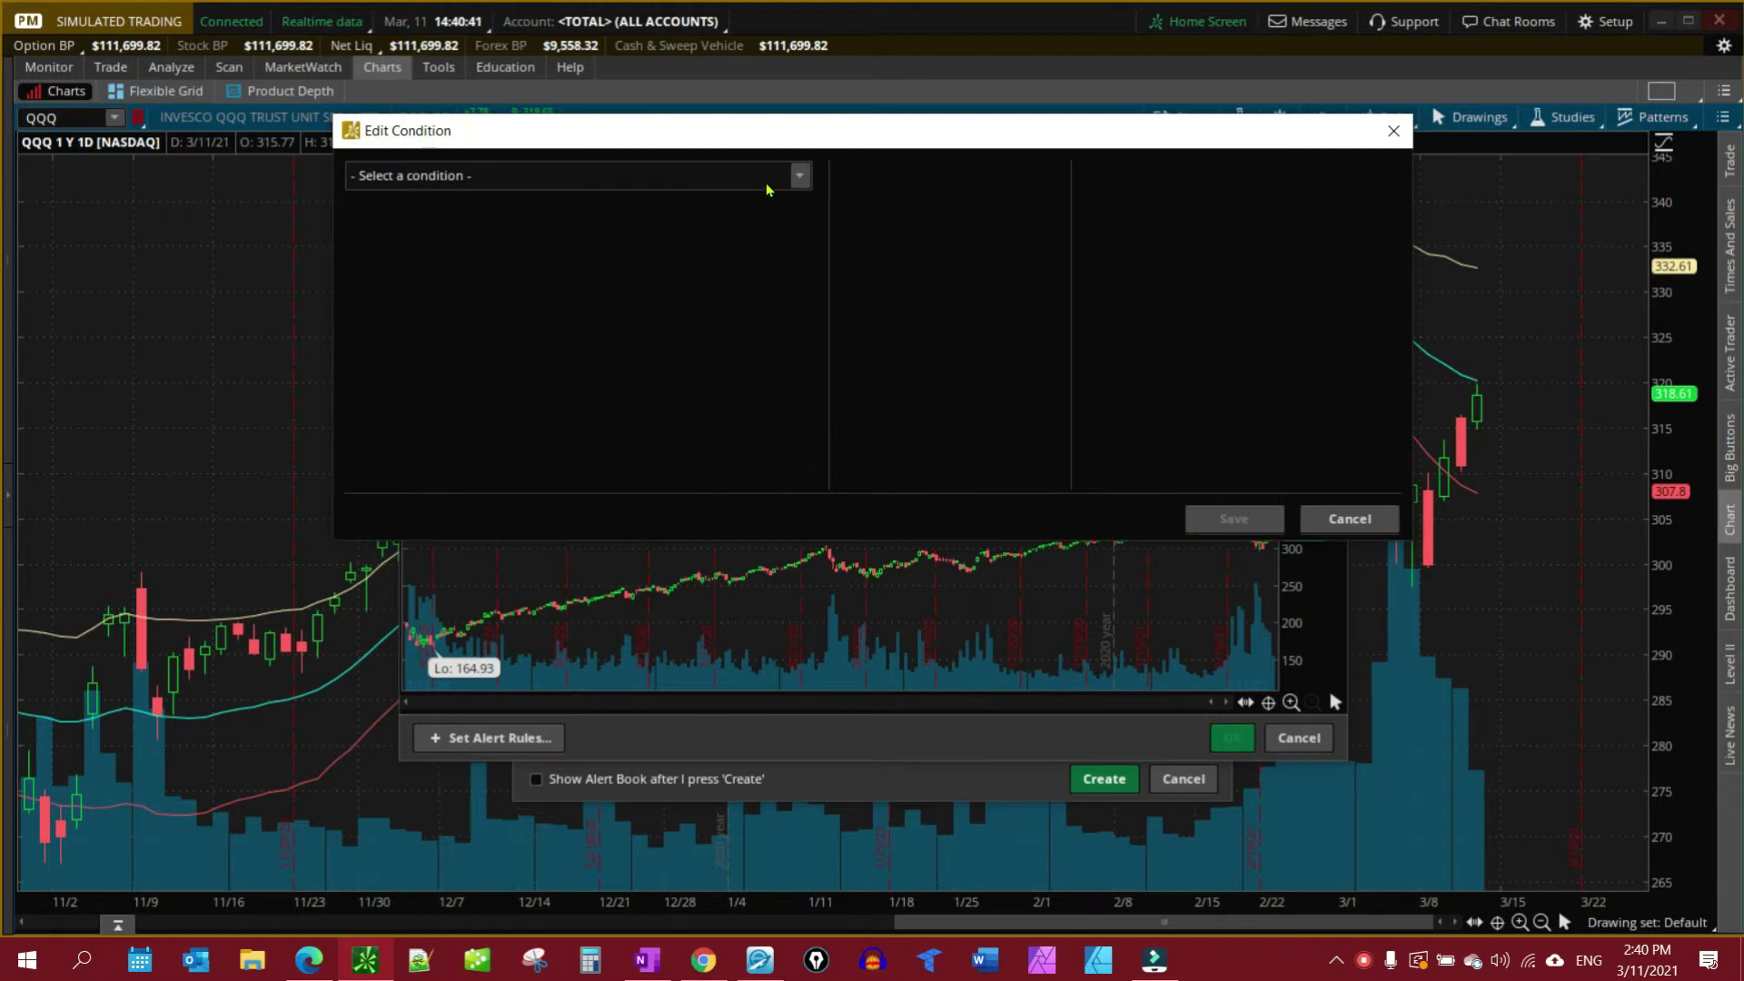
{"action": "left_click", "coordinate": [800, 176]}
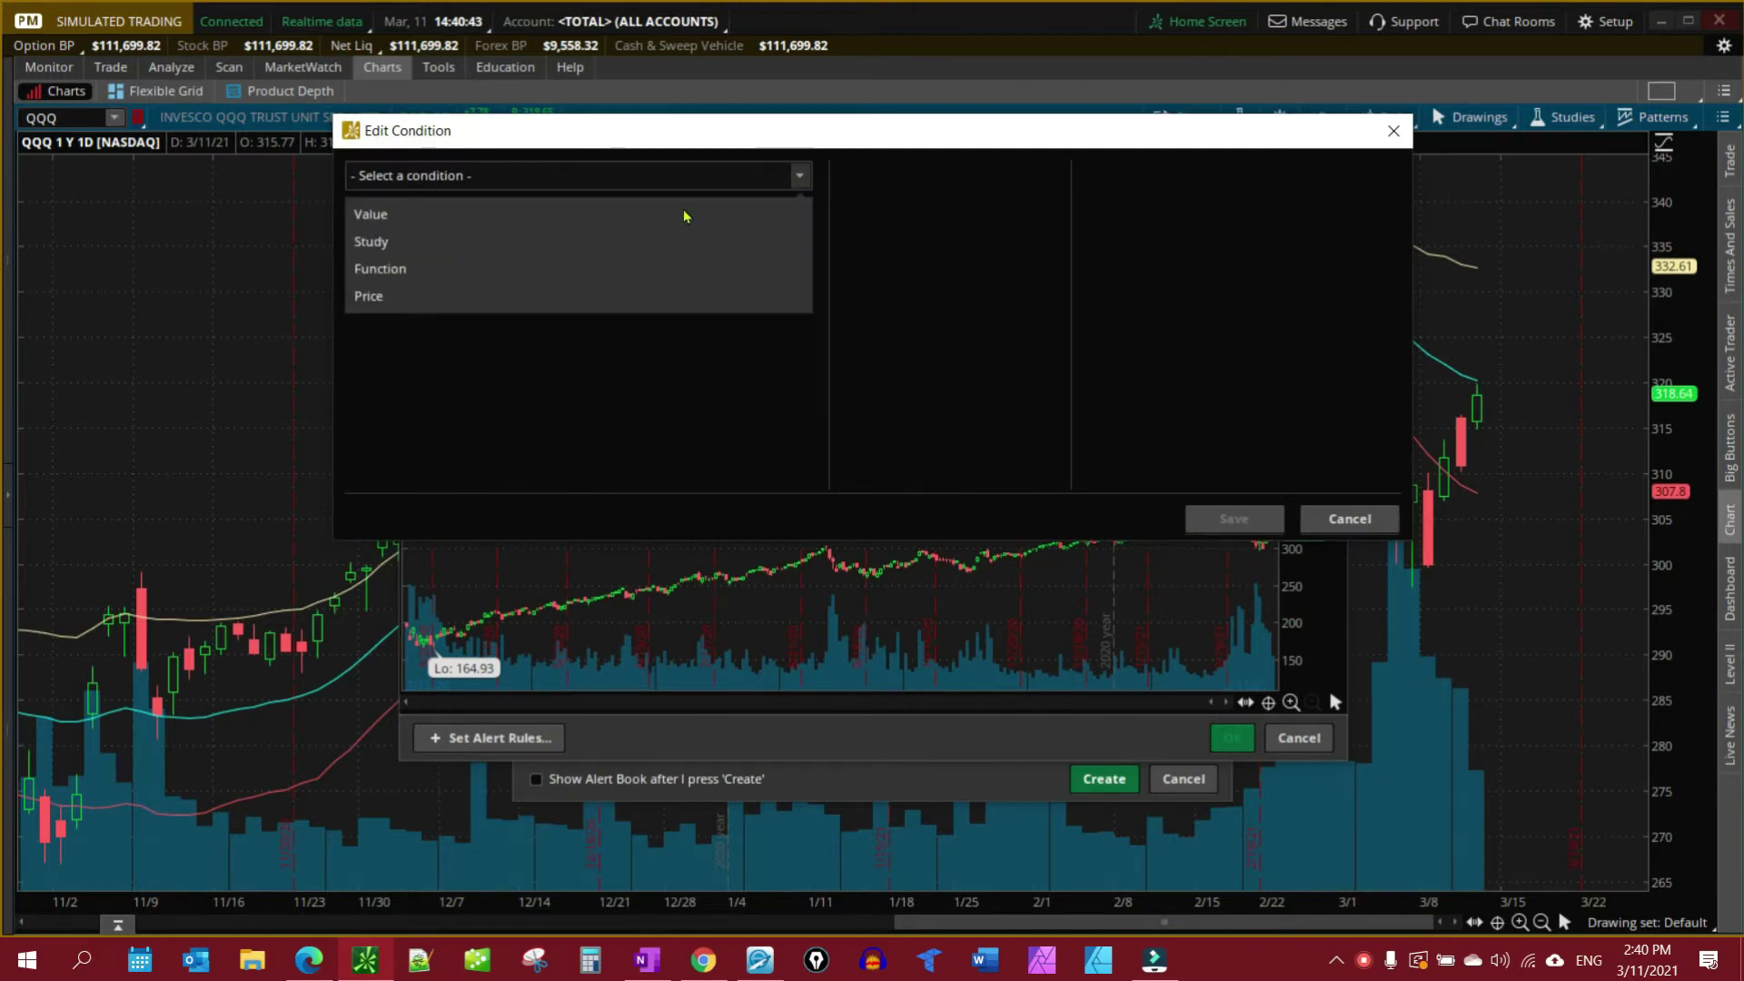
{"action": "left_click", "coordinate": [469, 298]}
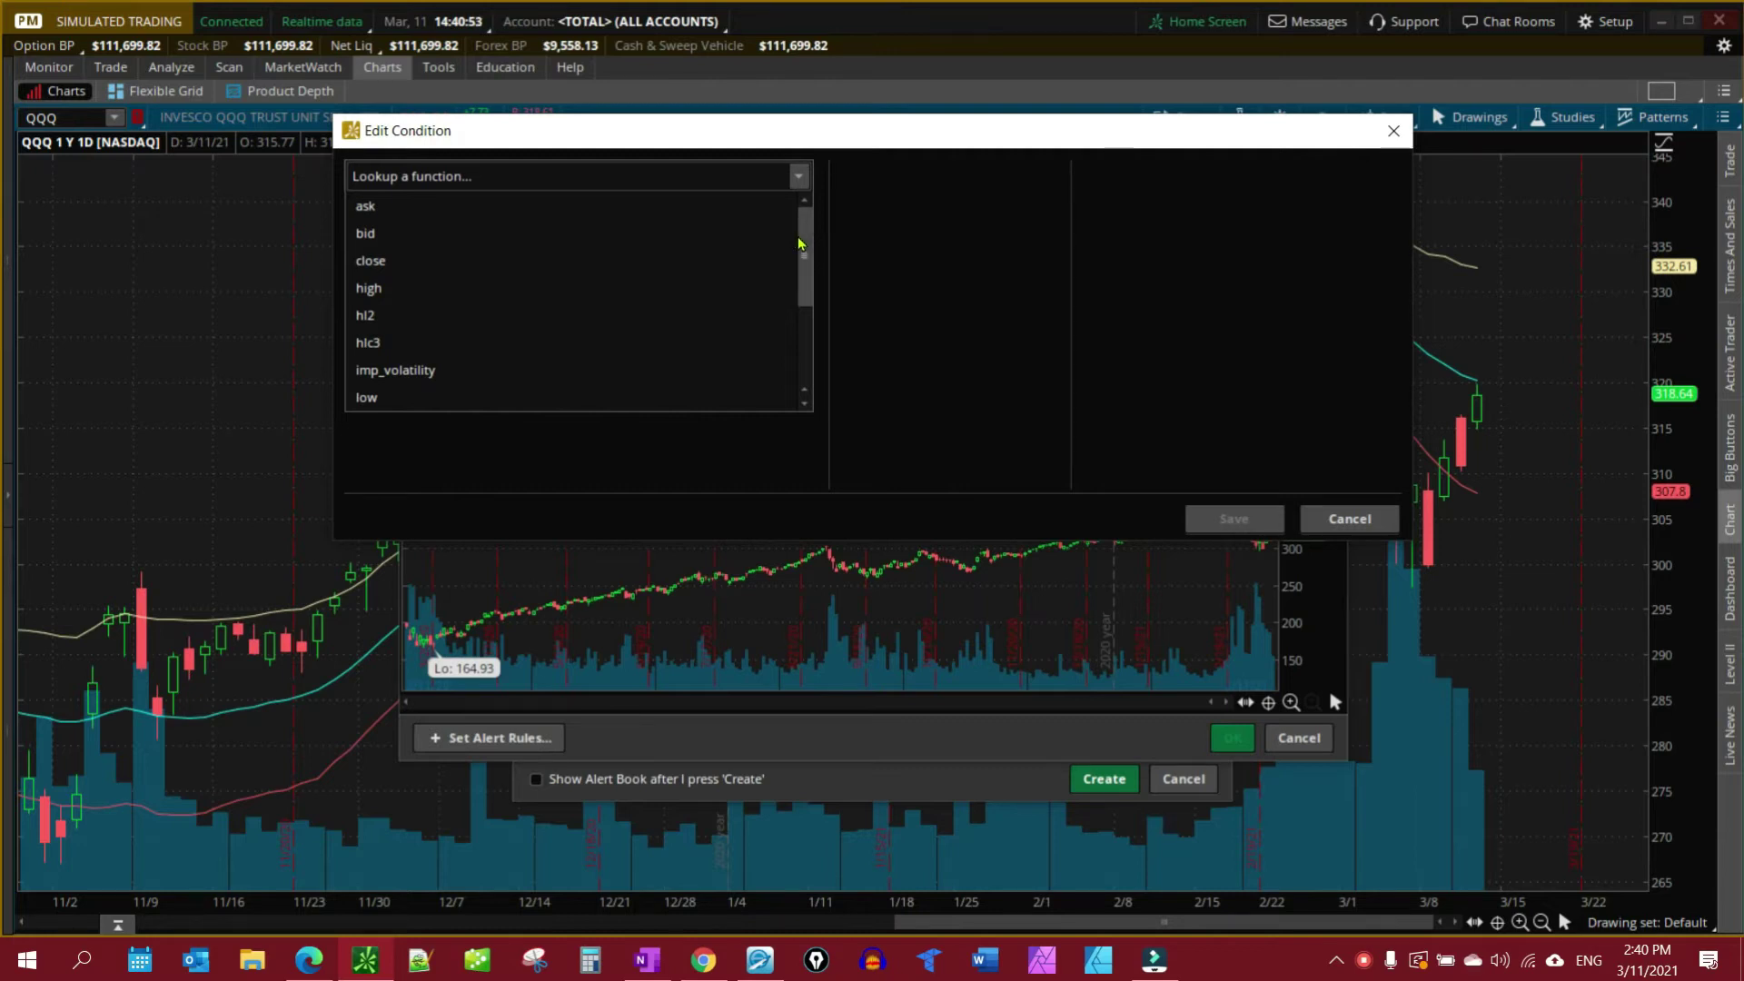
{"action": "left_click_drag", "start_coordinate": [806, 238], "coordinate": [803, 261]}
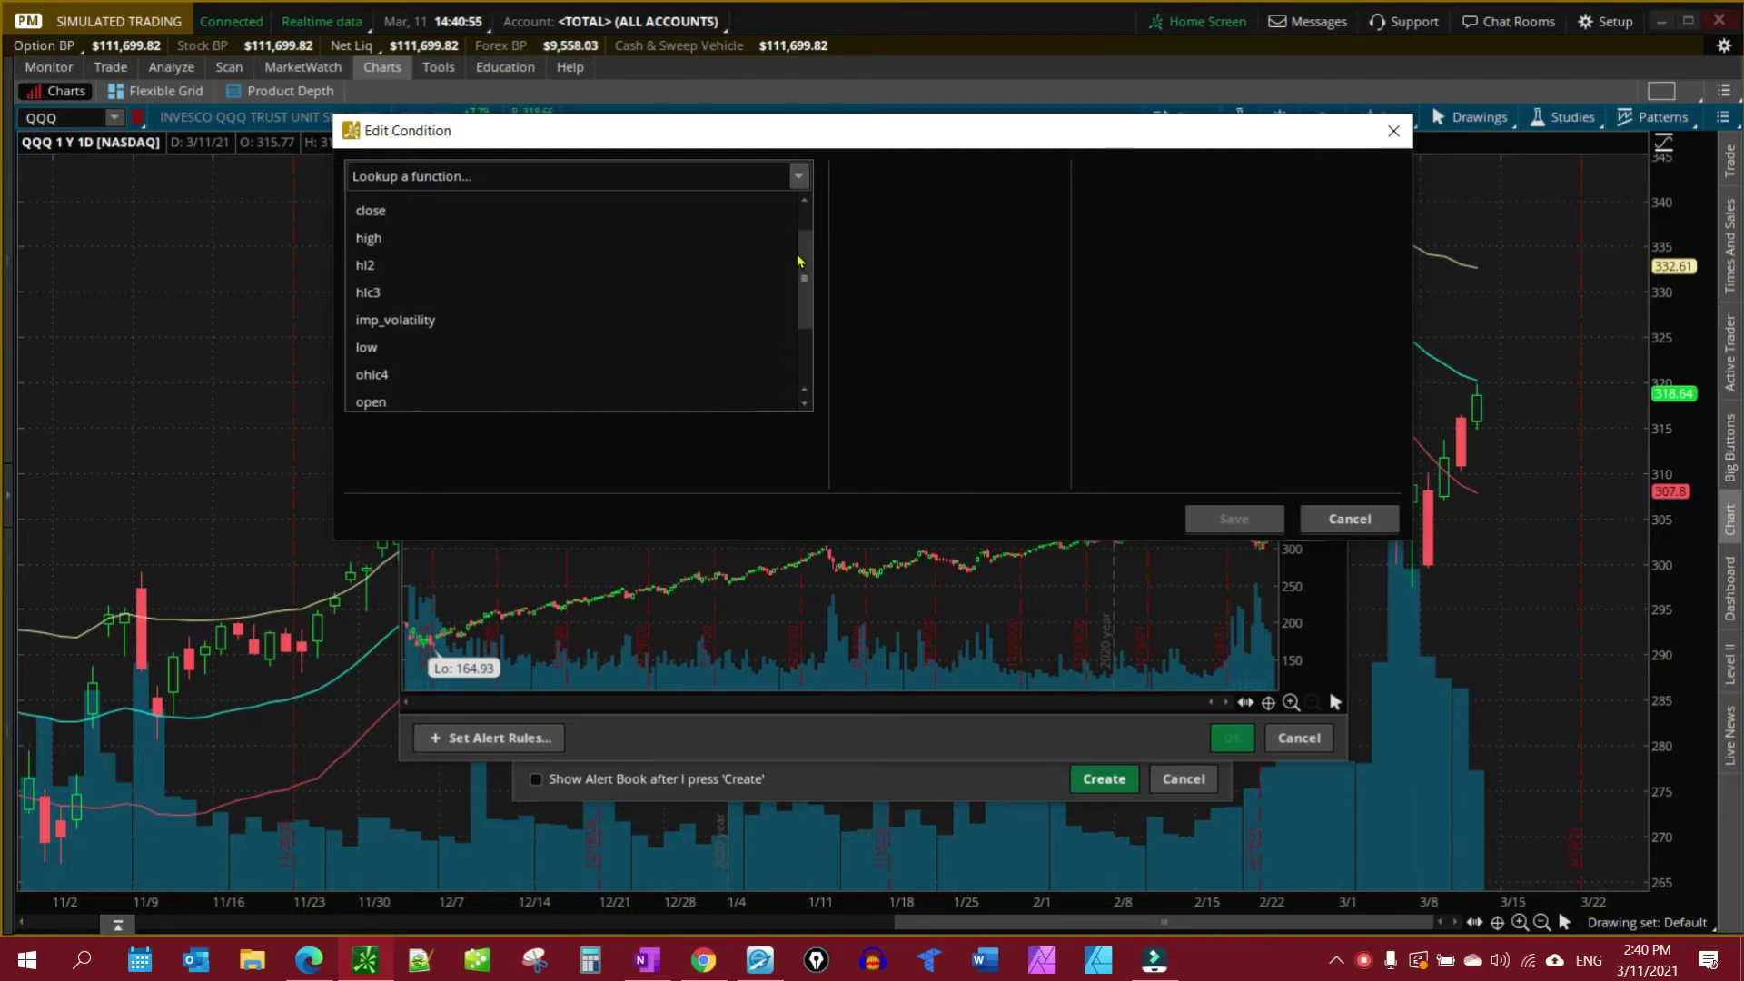
{"action": "left_click", "coordinate": [376, 350]}
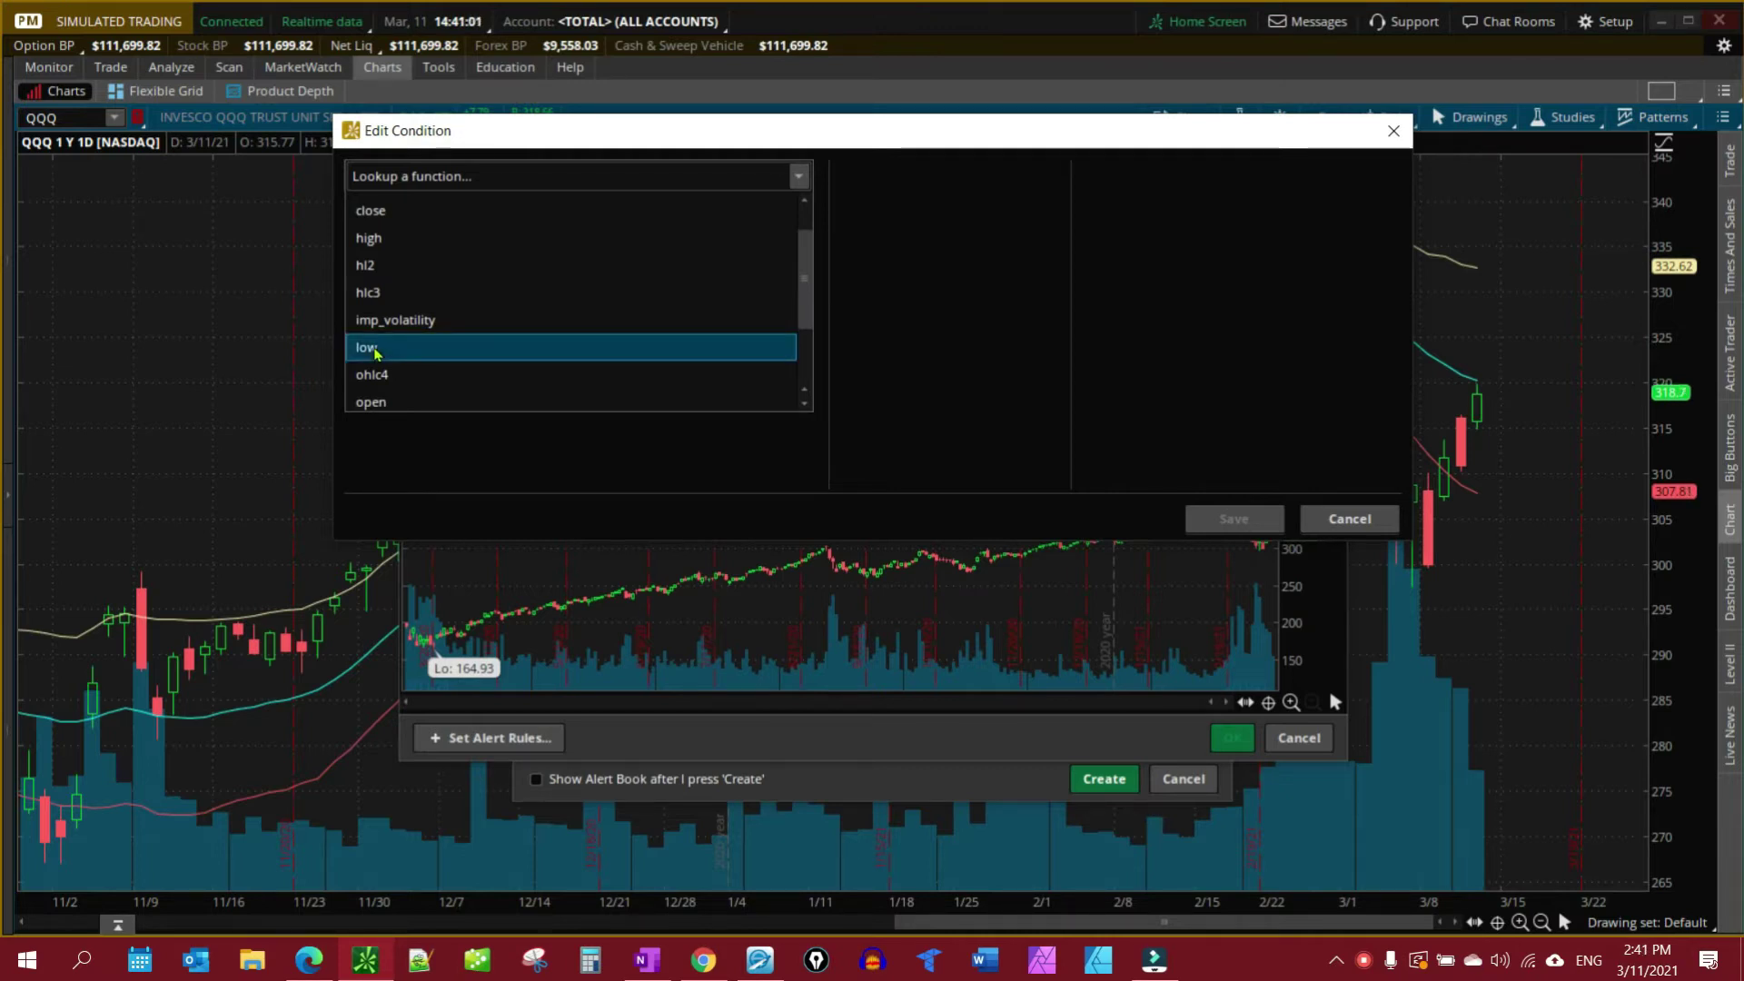
{"action": "double_click", "coordinate": [375, 350]}
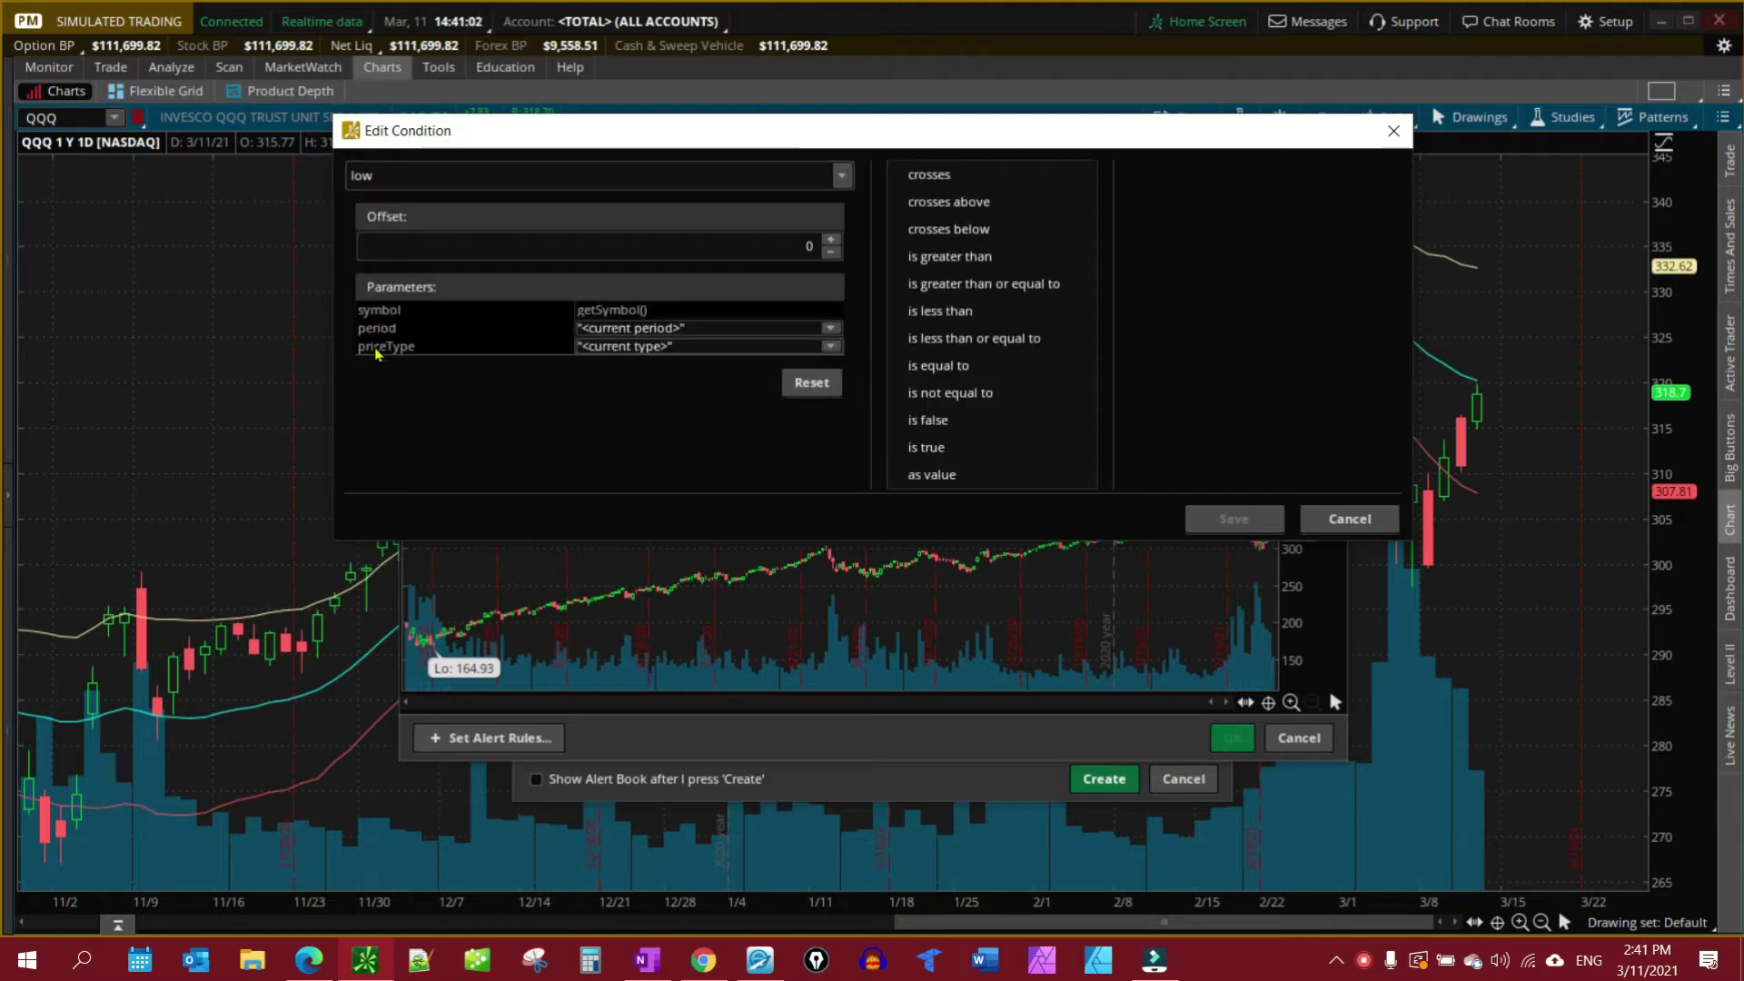
Step: Set the condition to low is less than or equal to the KeltnerChannels study
{"action": "left_click", "coordinate": [975, 341]}
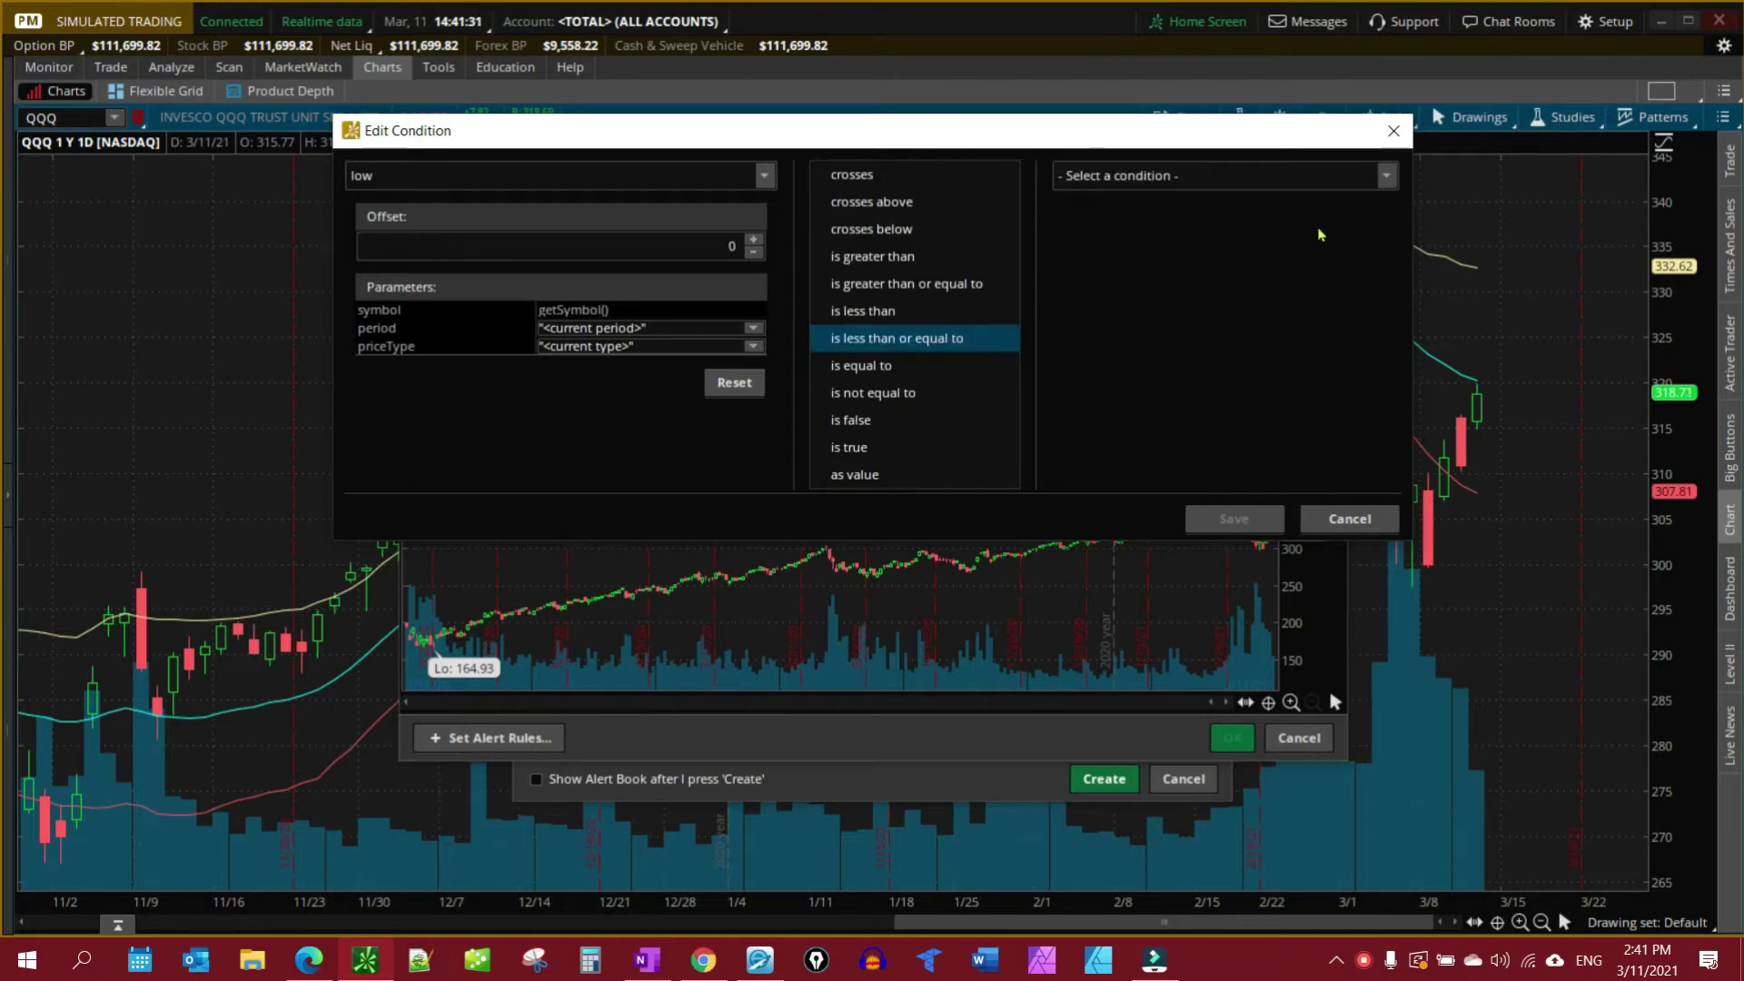
{"action": "left_click", "coordinate": [1387, 181]}
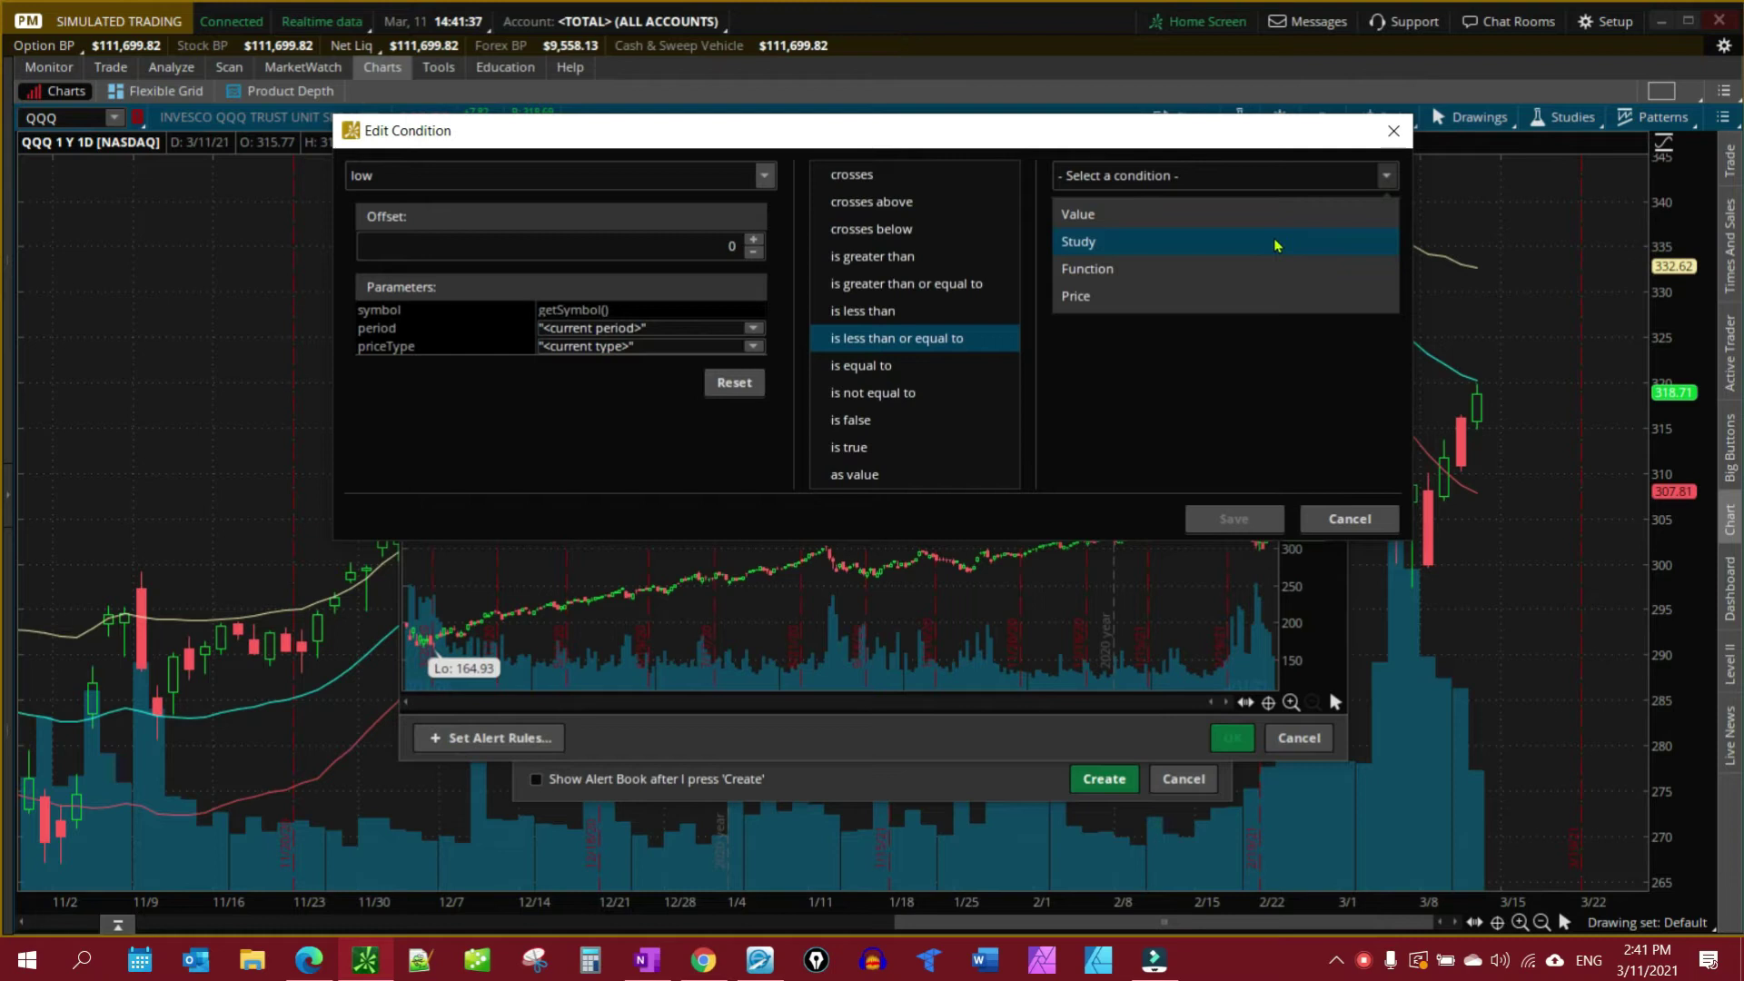
{"action": "left_click", "coordinate": [1275, 245]}
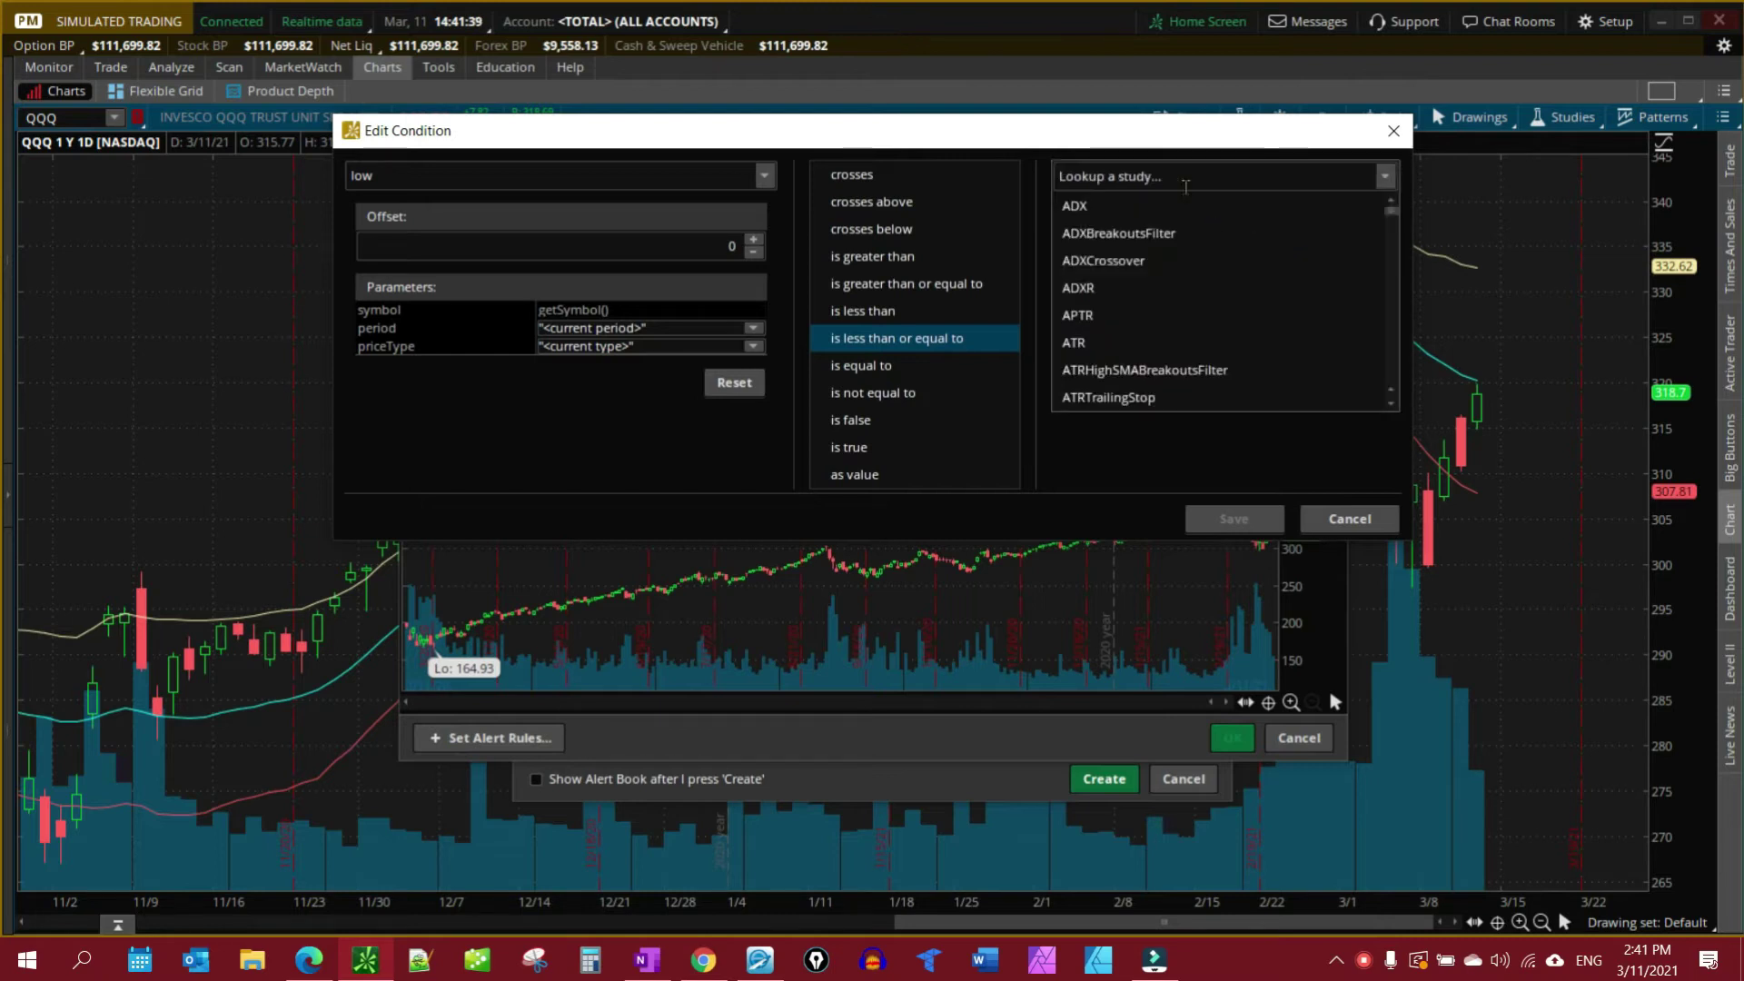
{"action": "left_click", "coordinate": [1177, 170]}
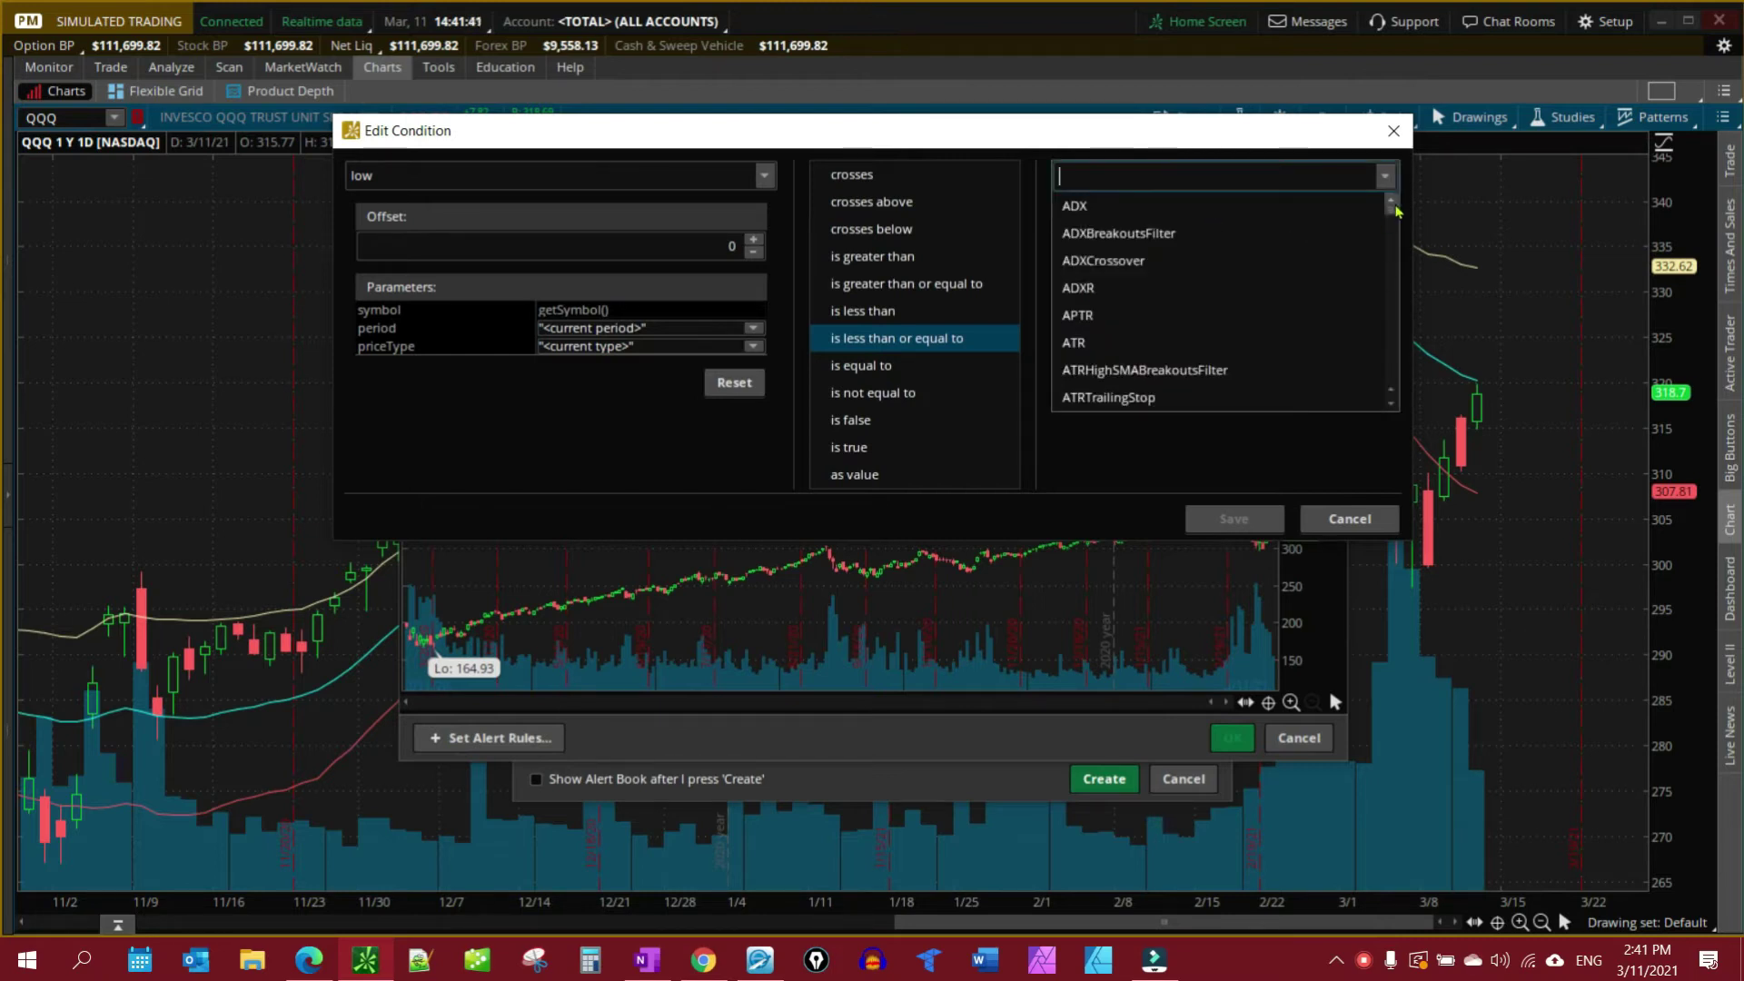
{"action": "left_click_drag", "start_coordinate": [1389, 218], "coordinate": [1390, 273]}
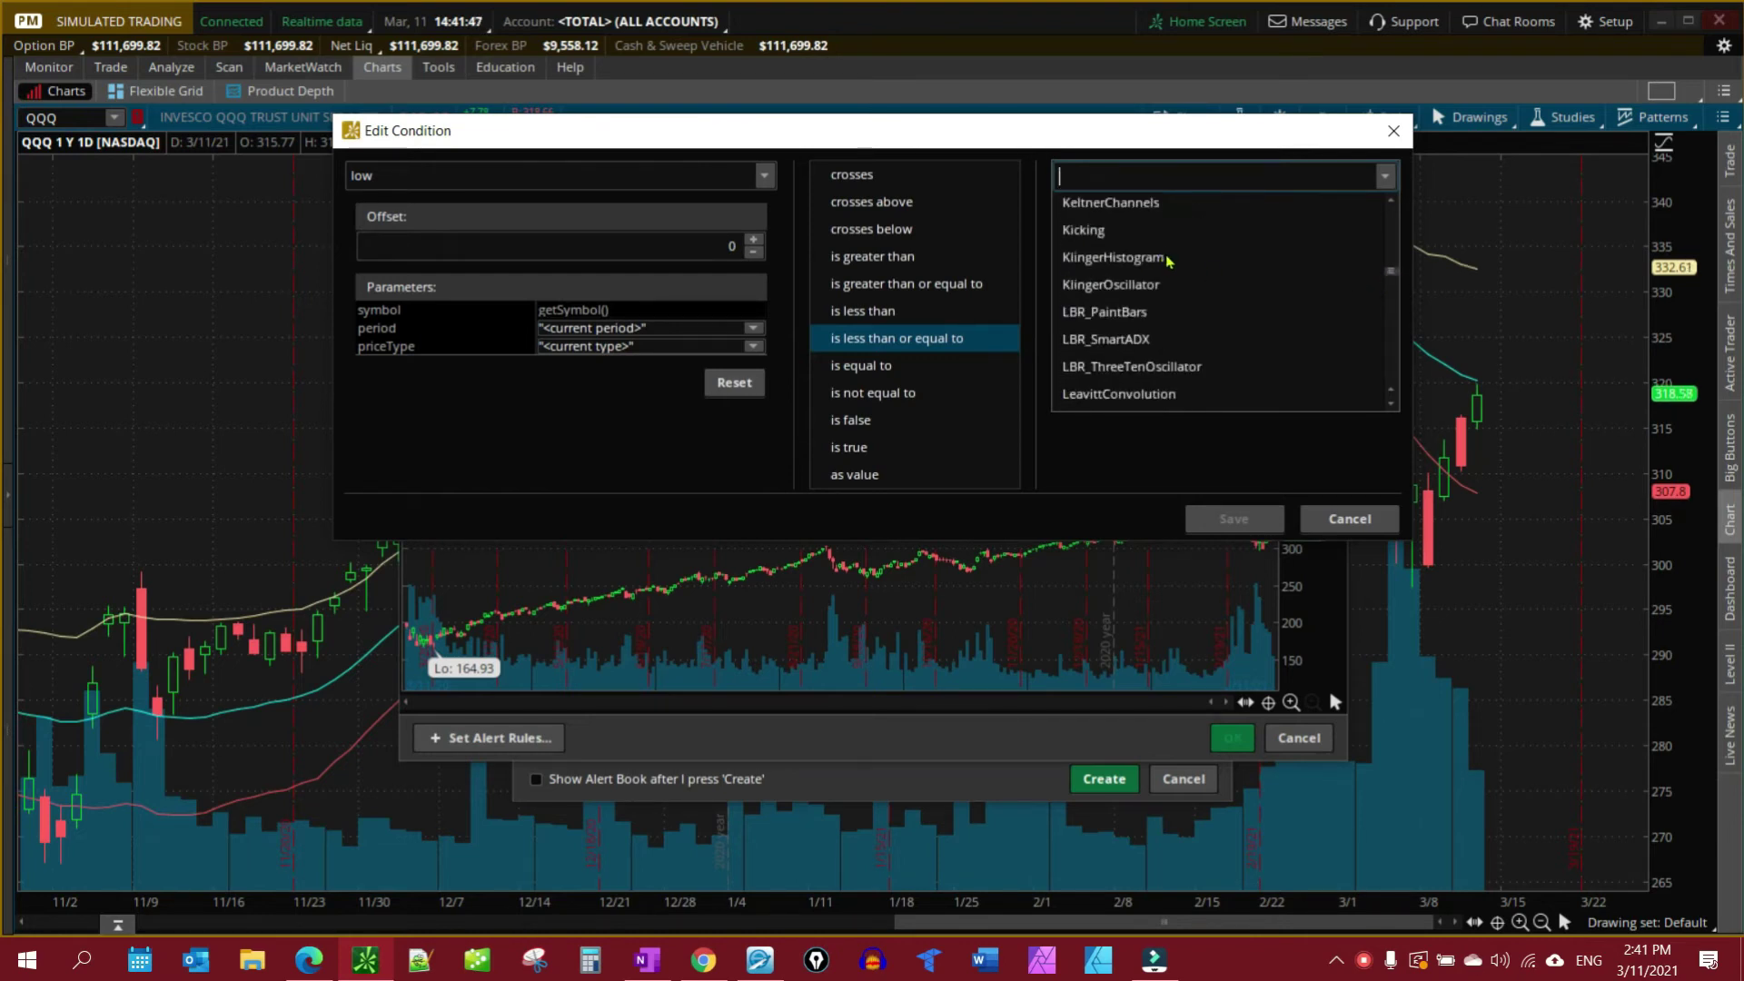
{"action": "left_click", "coordinate": [1122, 205]}
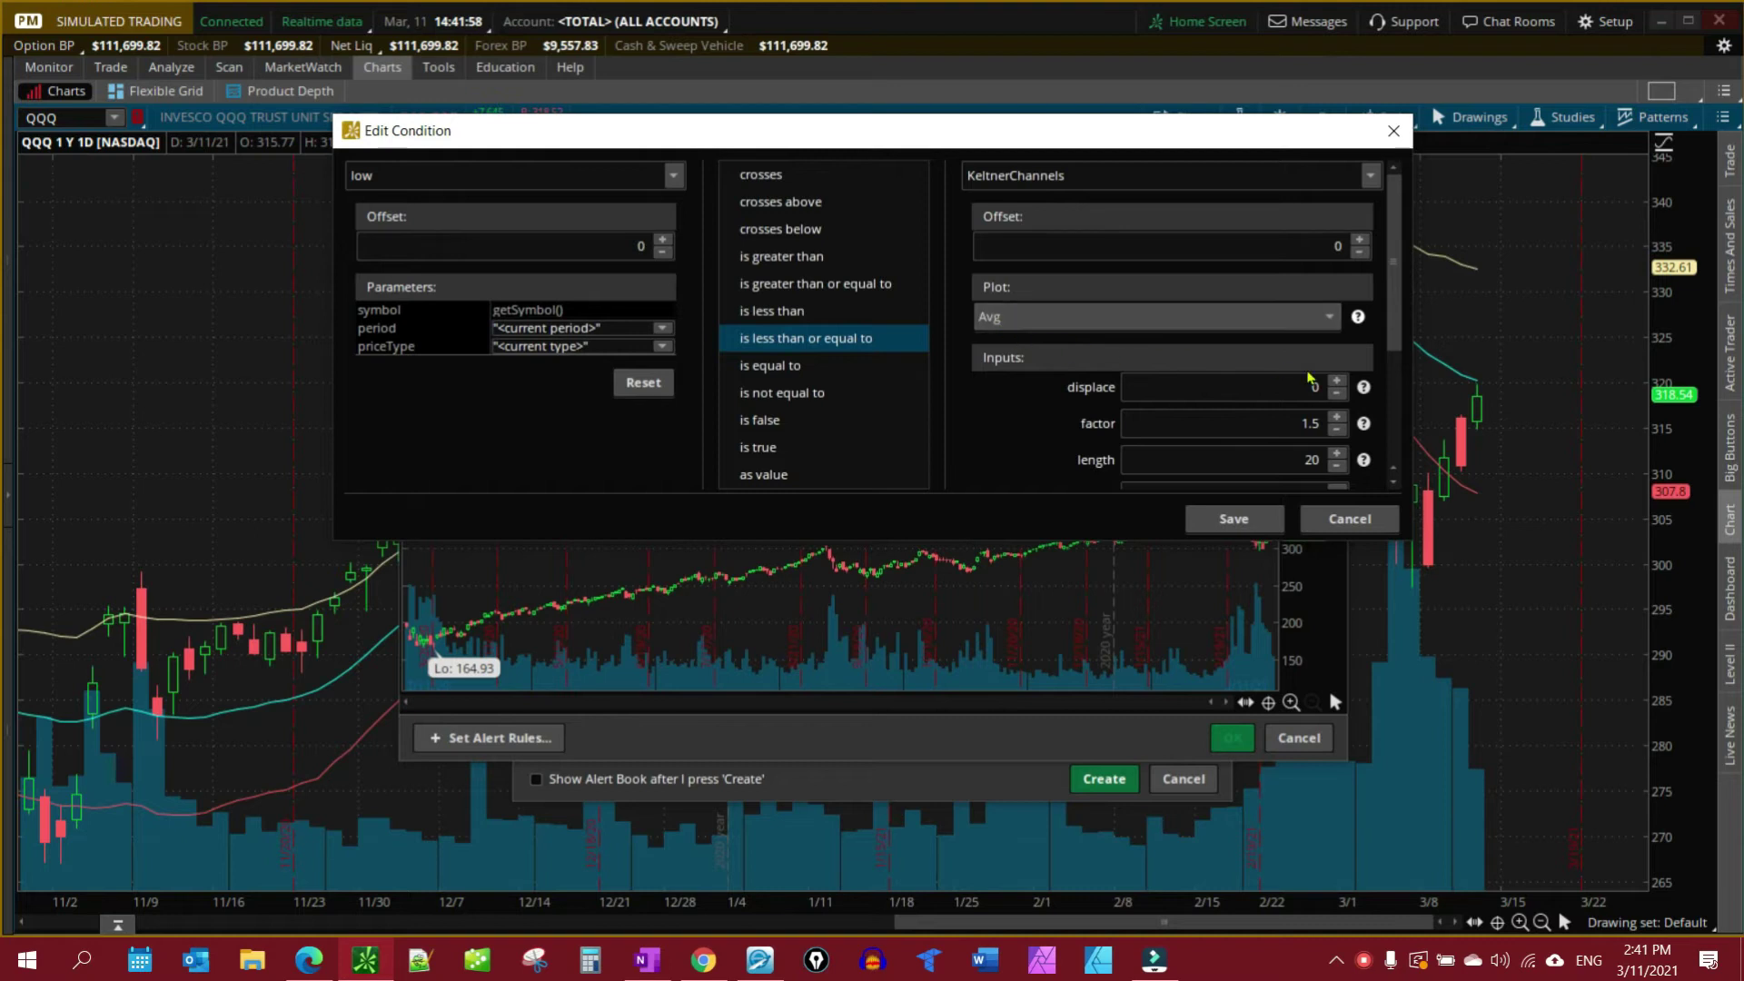
Step: Switch the KeltnerChannels plot to Lower_Band and check the CLOSE and SIMPLE inputs
{"action": "left_click", "coordinate": [1213, 329]}
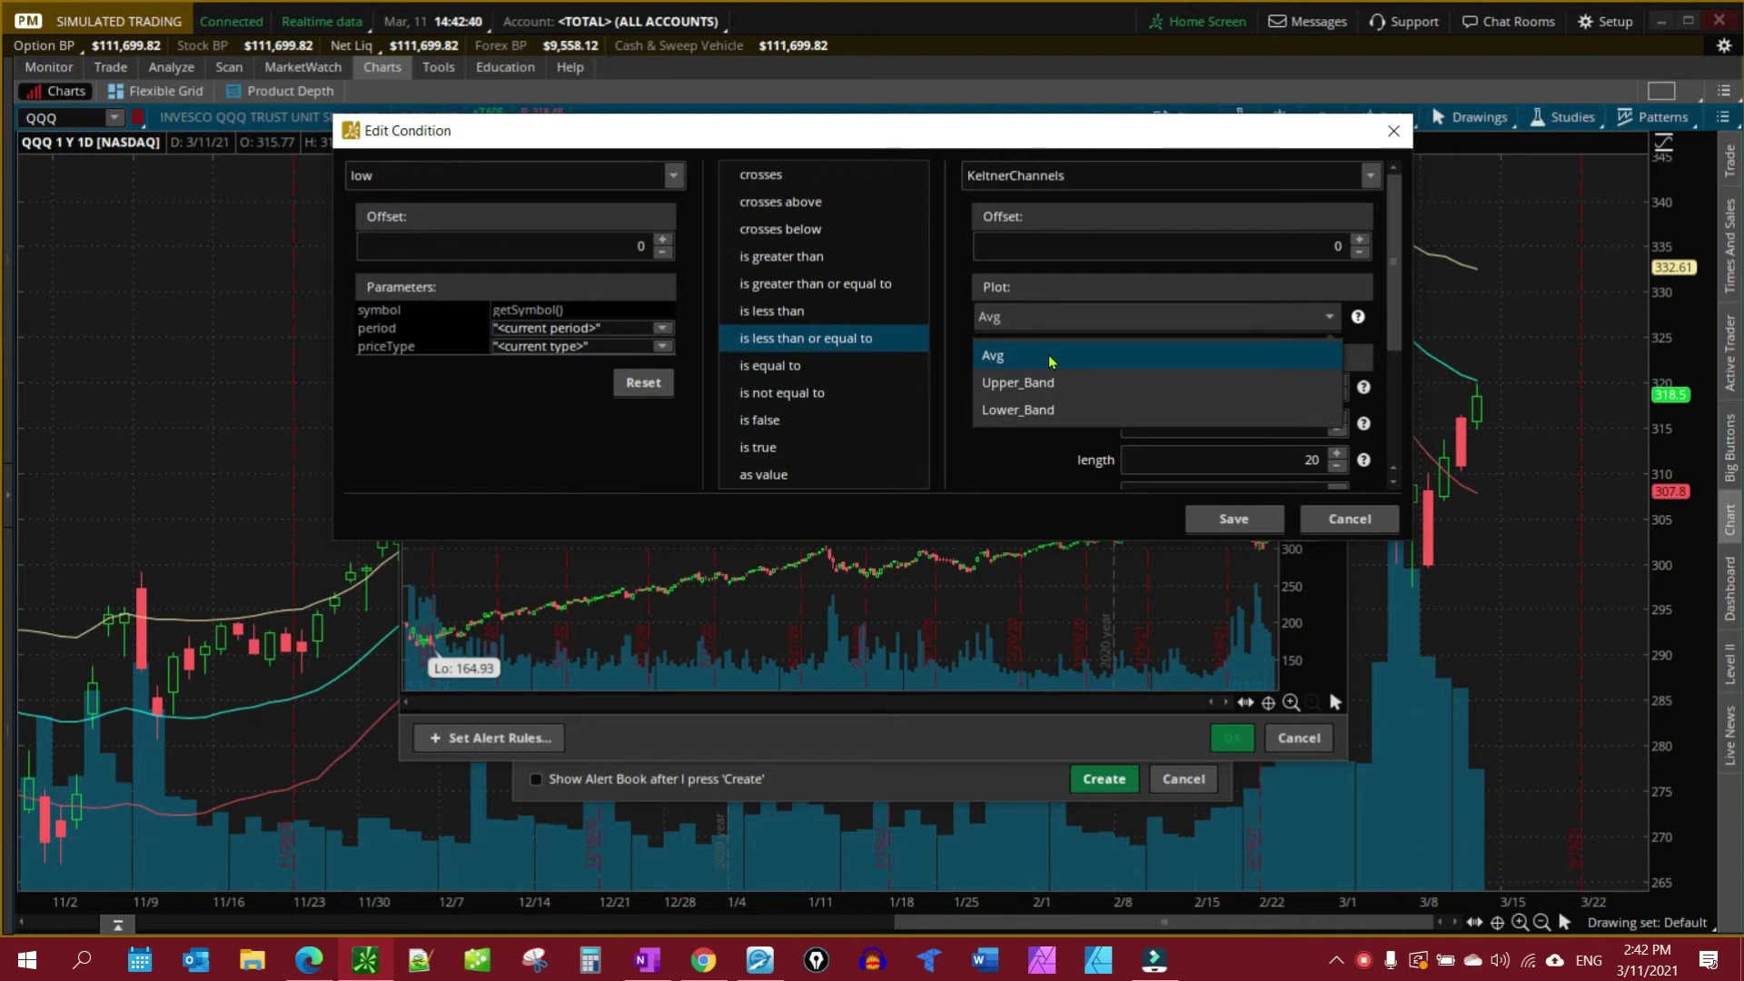
{"action": "left_click", "coordinate": [1058, 410]}
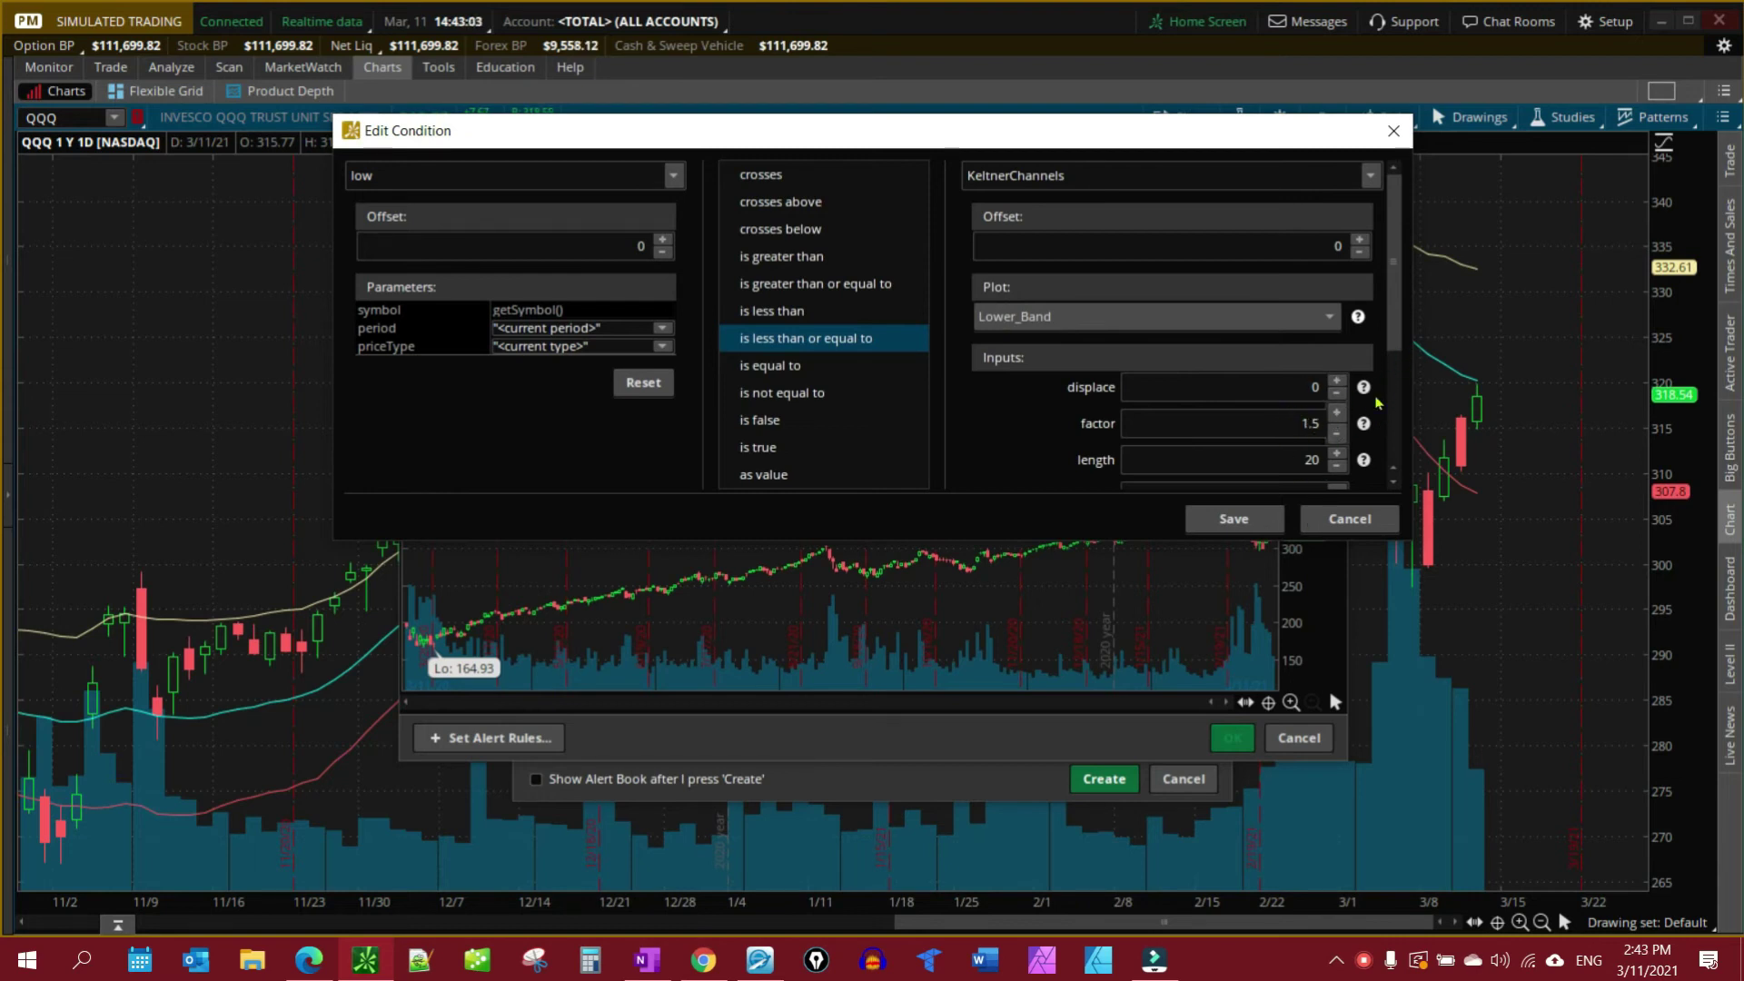
{"action": "scroll", "coordinate": [1396, 361], "scroll_direction": "down", "scroll_amount": 3}
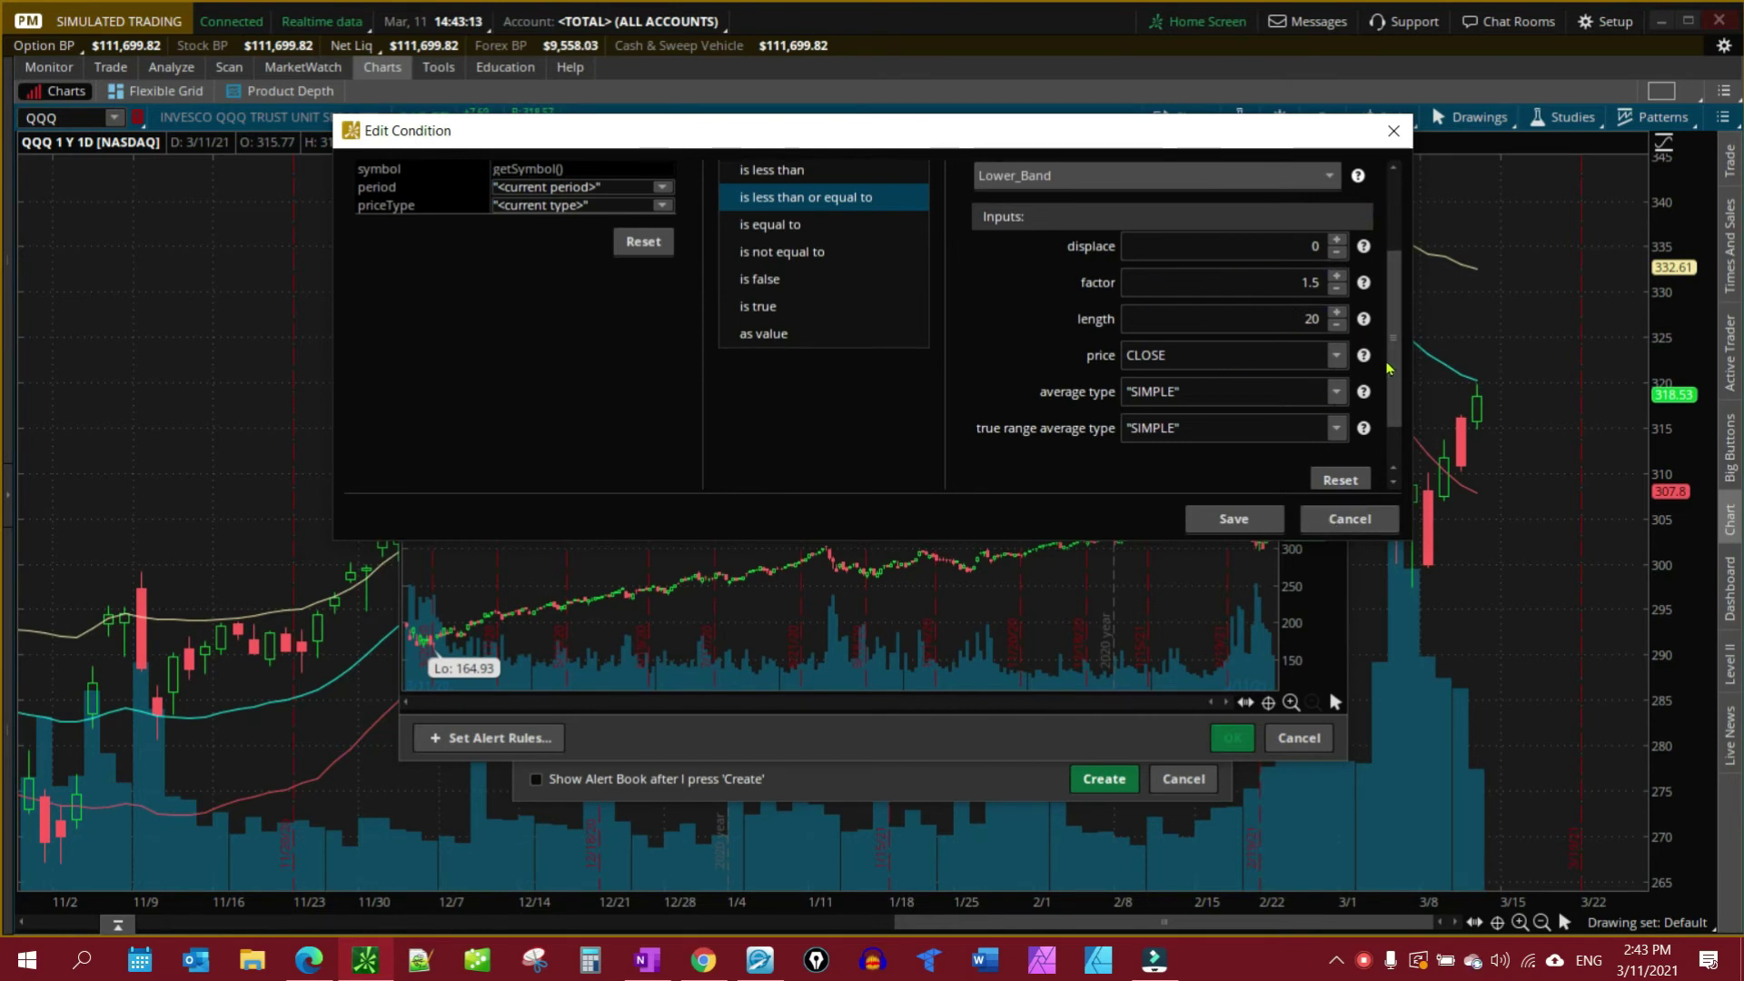
Step: Save the low ≤ Lower_Band condition, confirm the study alert, and create it
{"action": "left_click", "coordinate": [1233, 519]}
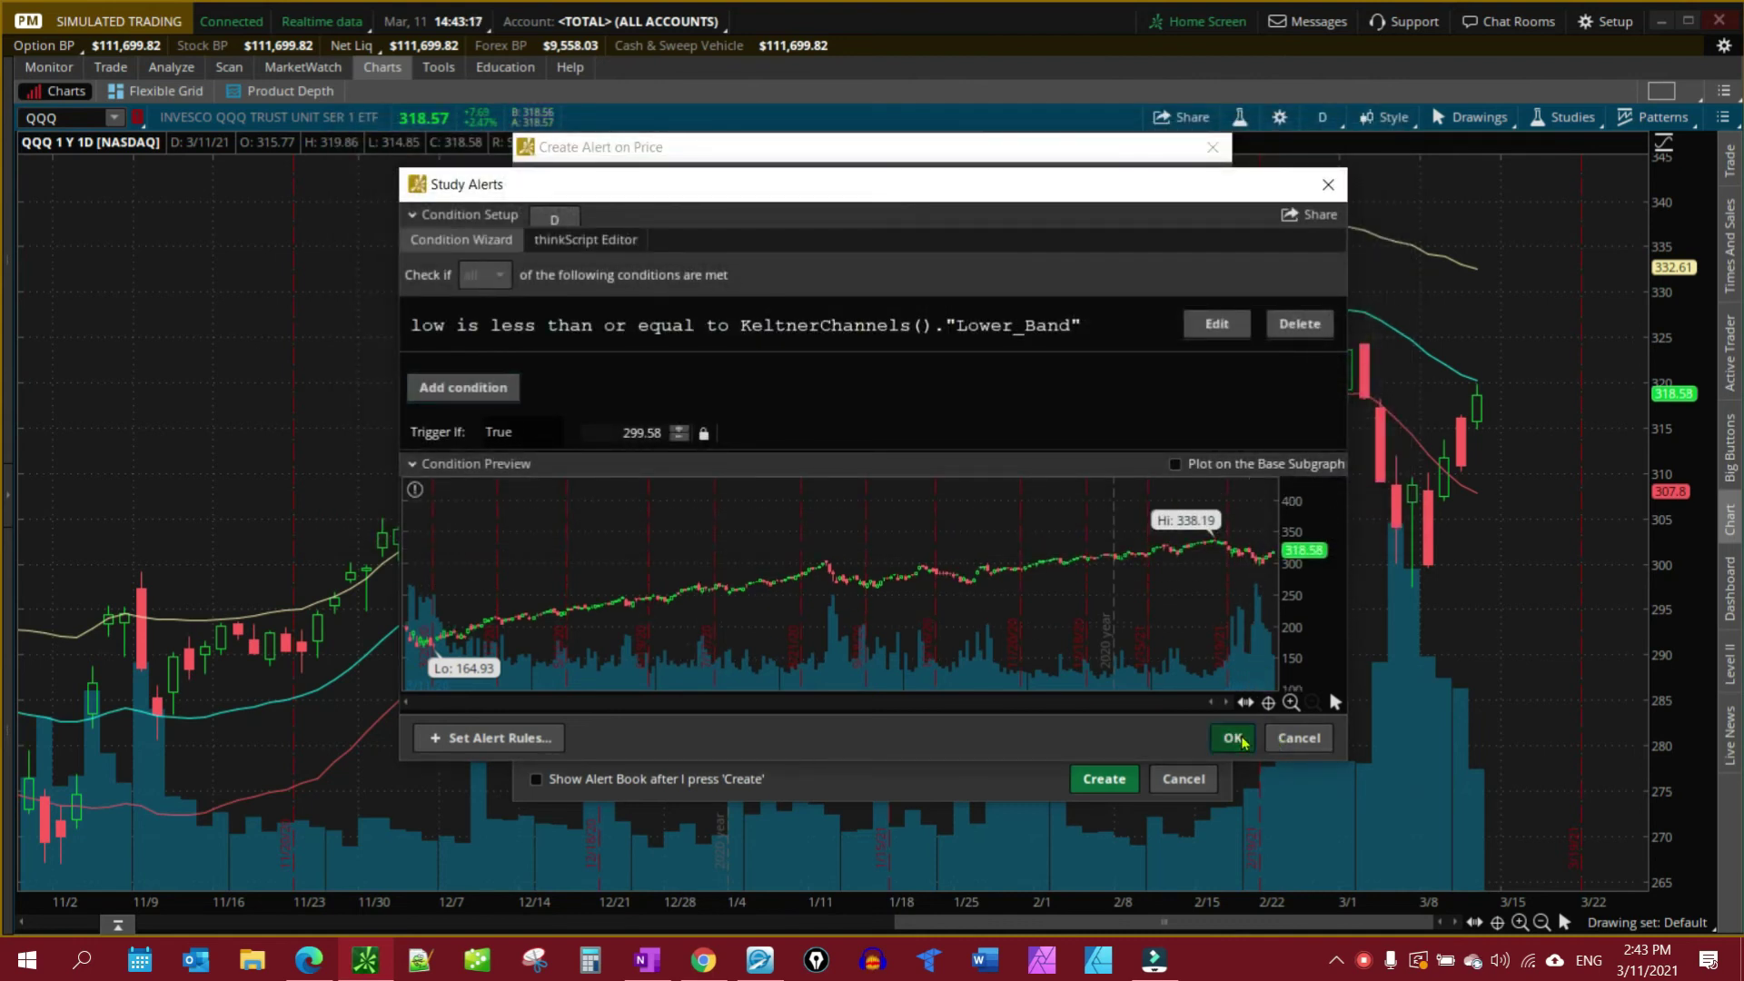
{"action": "left_click", "coordinate": [1232, 737]}
{"action": "left_click", "coordinate": [1104, 779]}
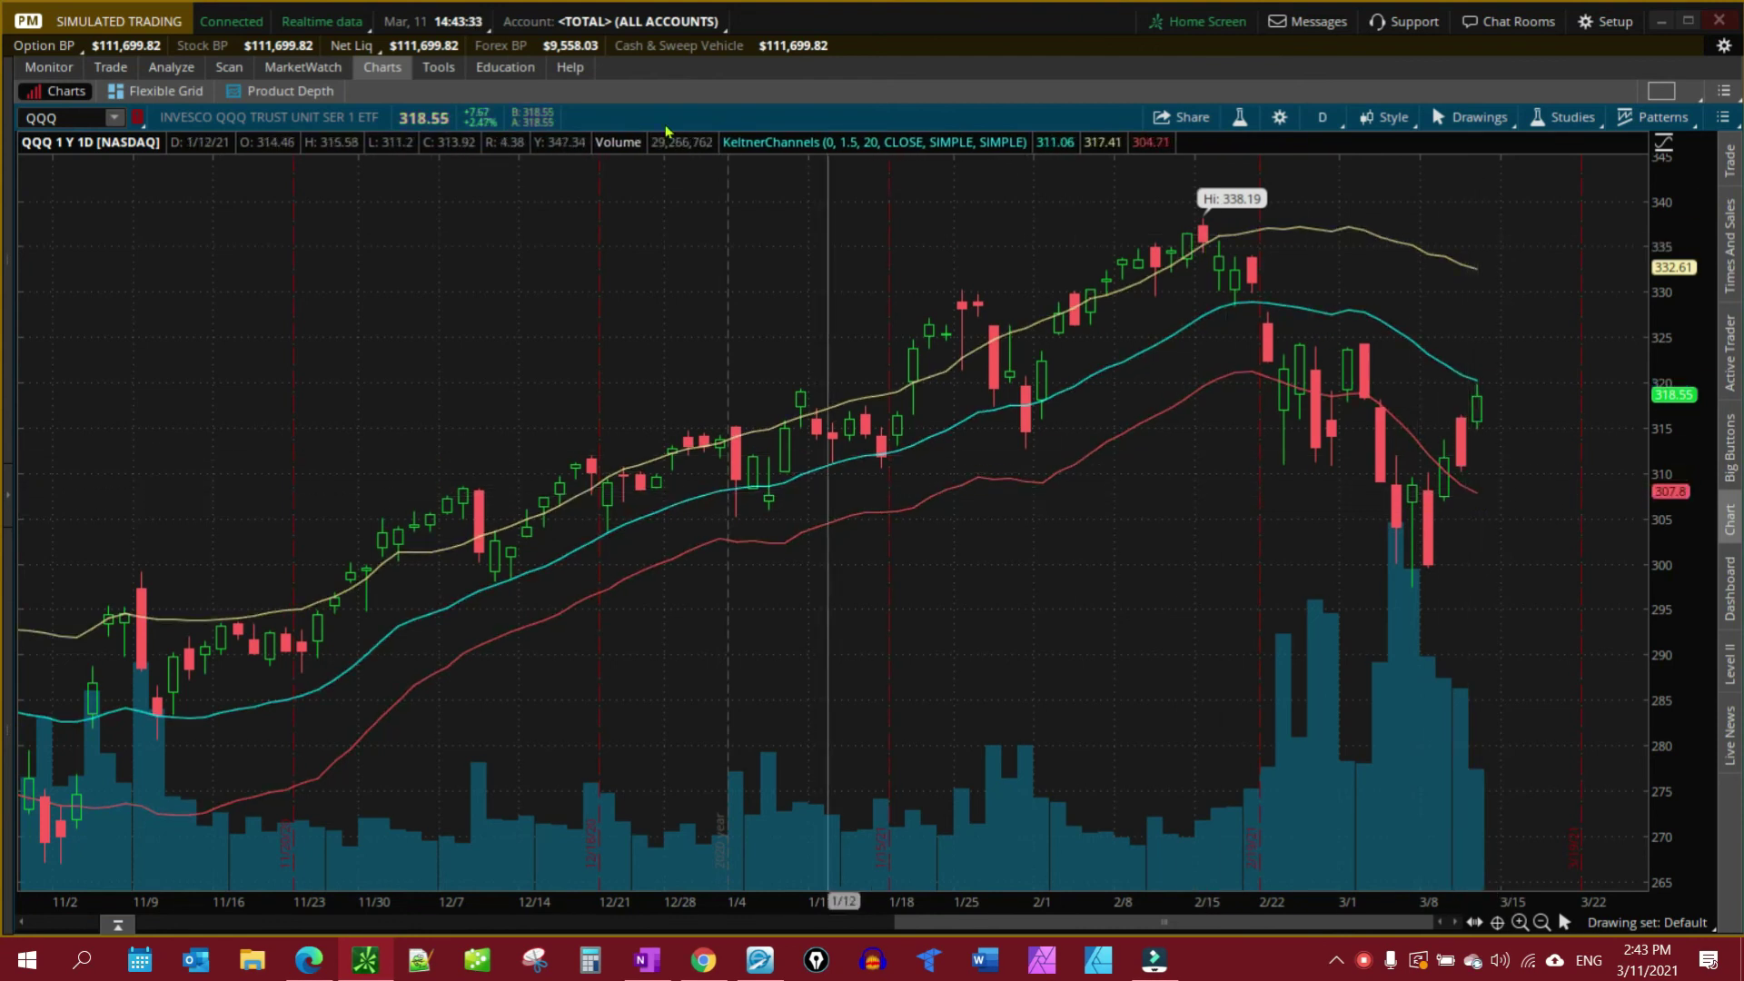
Step: Open the Alert Book and widen the Trigger column to show the full condition
{"action": "left_click", "coordinate": [292, 68]}
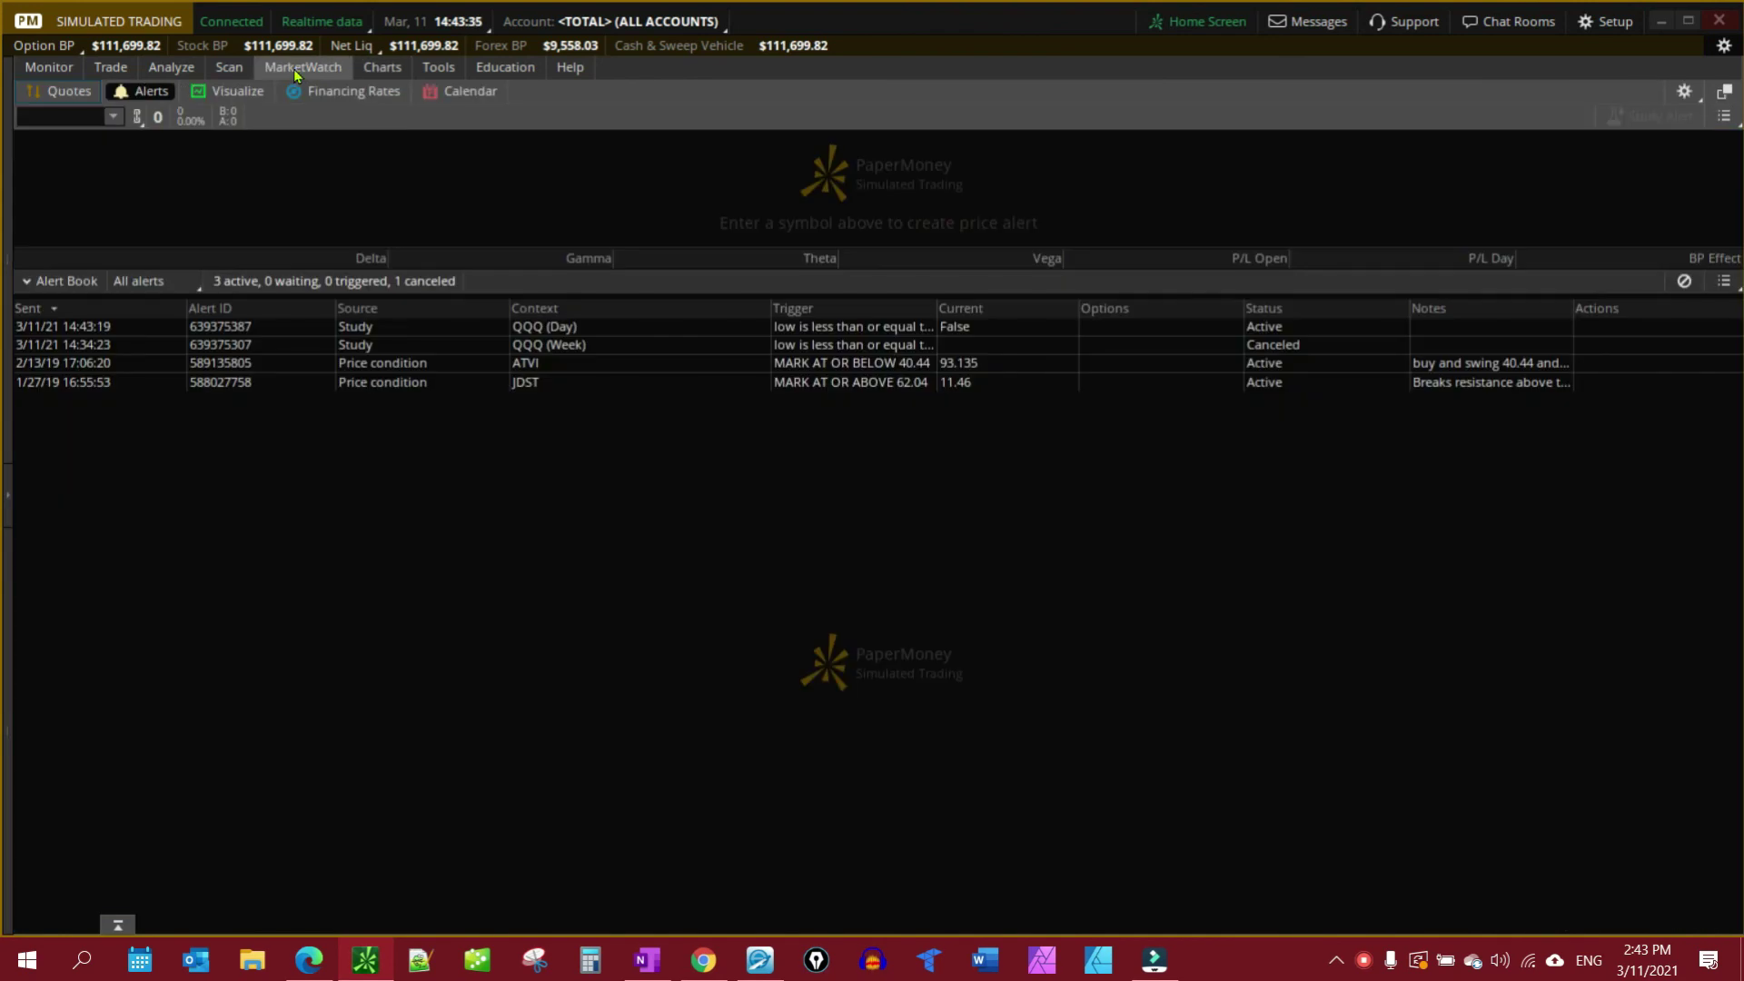
{"action": "left_click", "coordinate": [263, 329]}
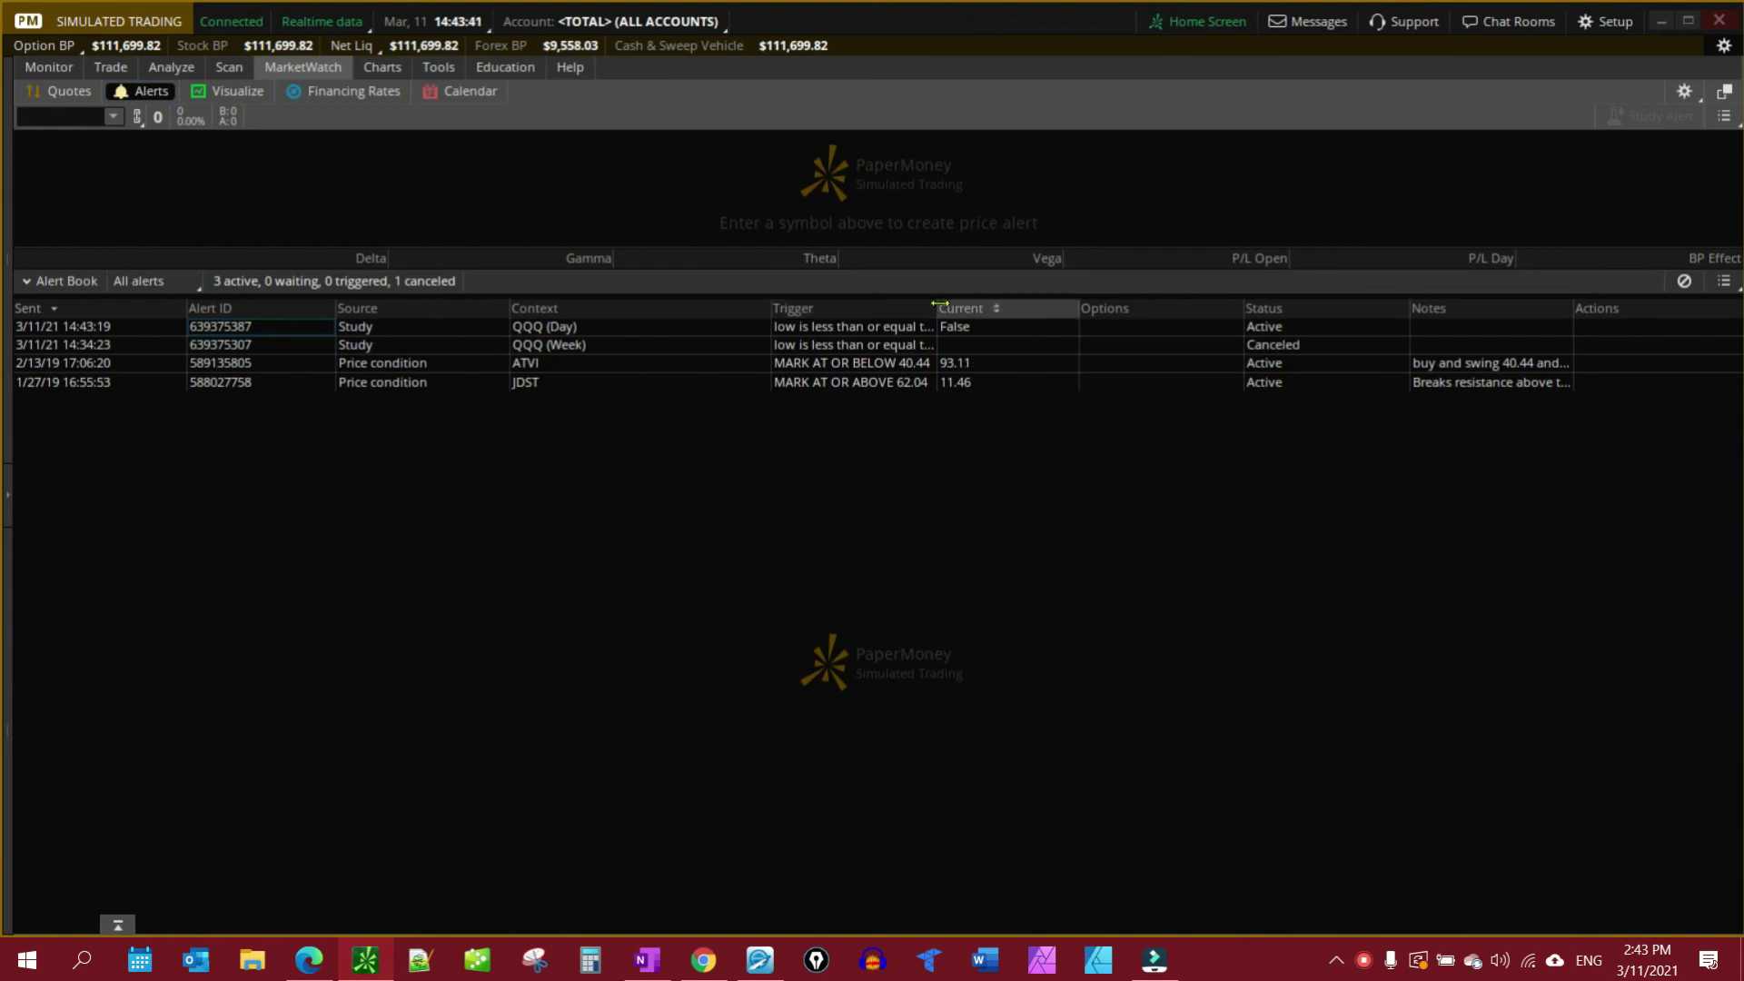
{"action": "left_click_drag", "start_coordinate": [940, 303], "coordinate": [1212, 327]}
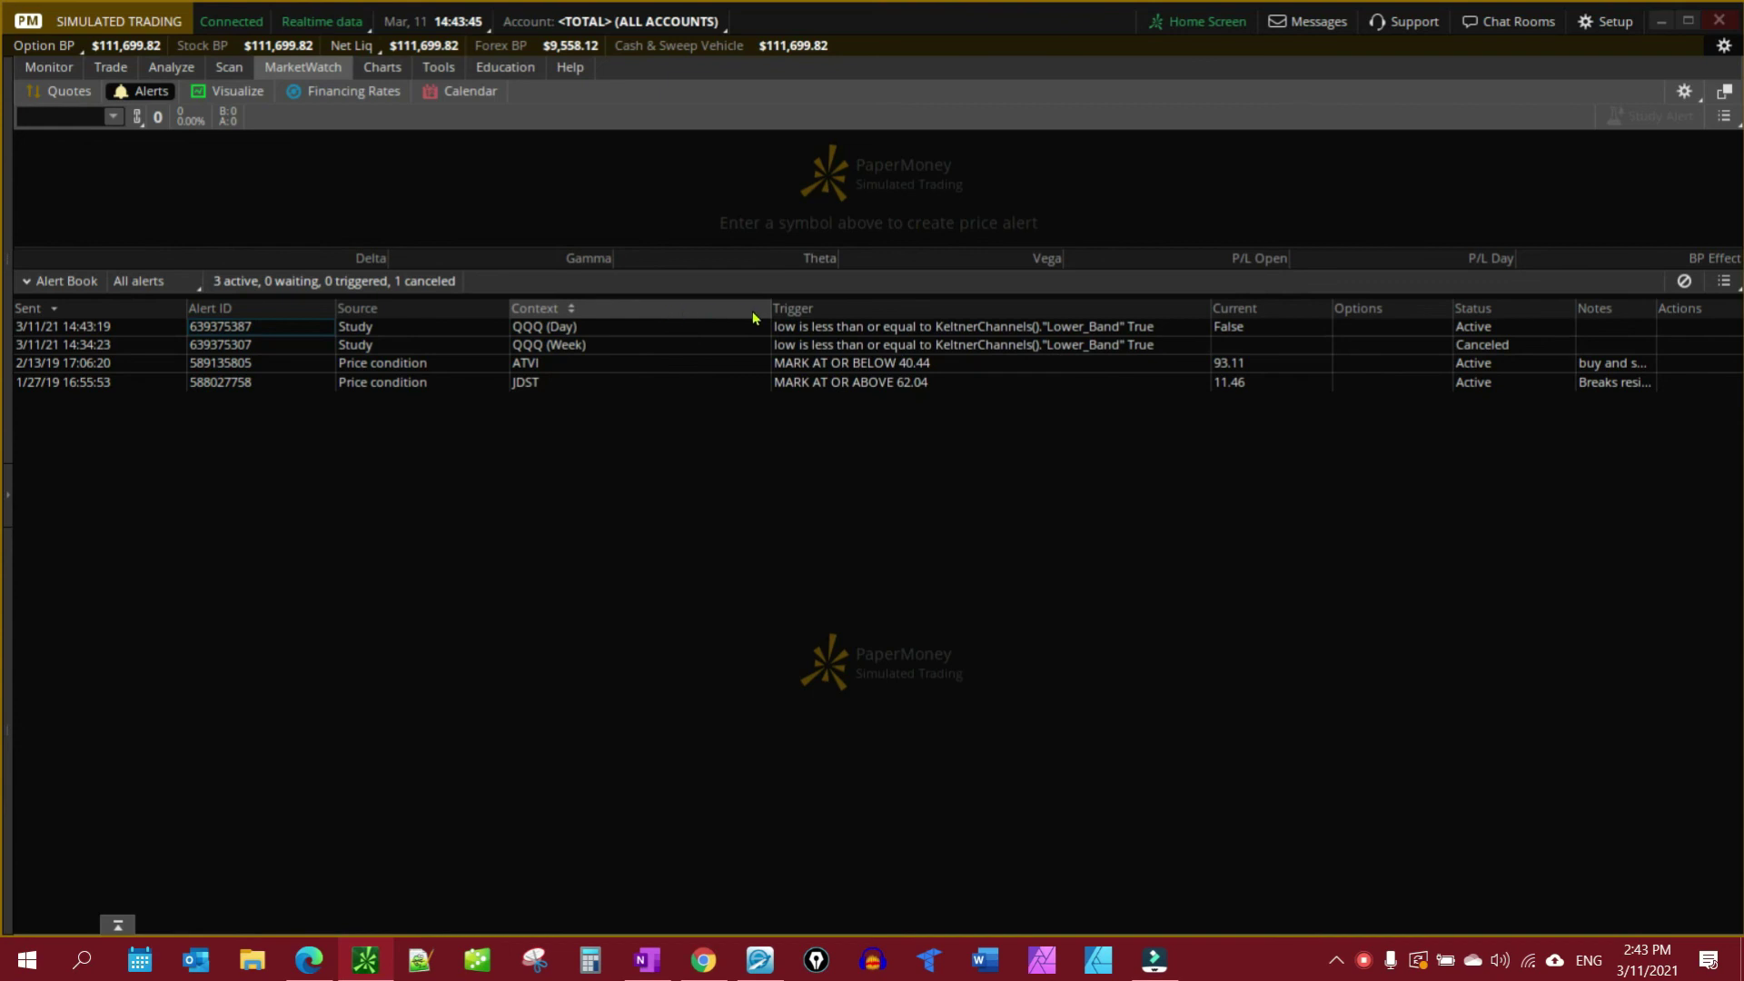
Step: Compare the Active QQQ Day alert with the Canceled QQQ Week alert
{"action": "left_click", "coordinate": [916, 327]}
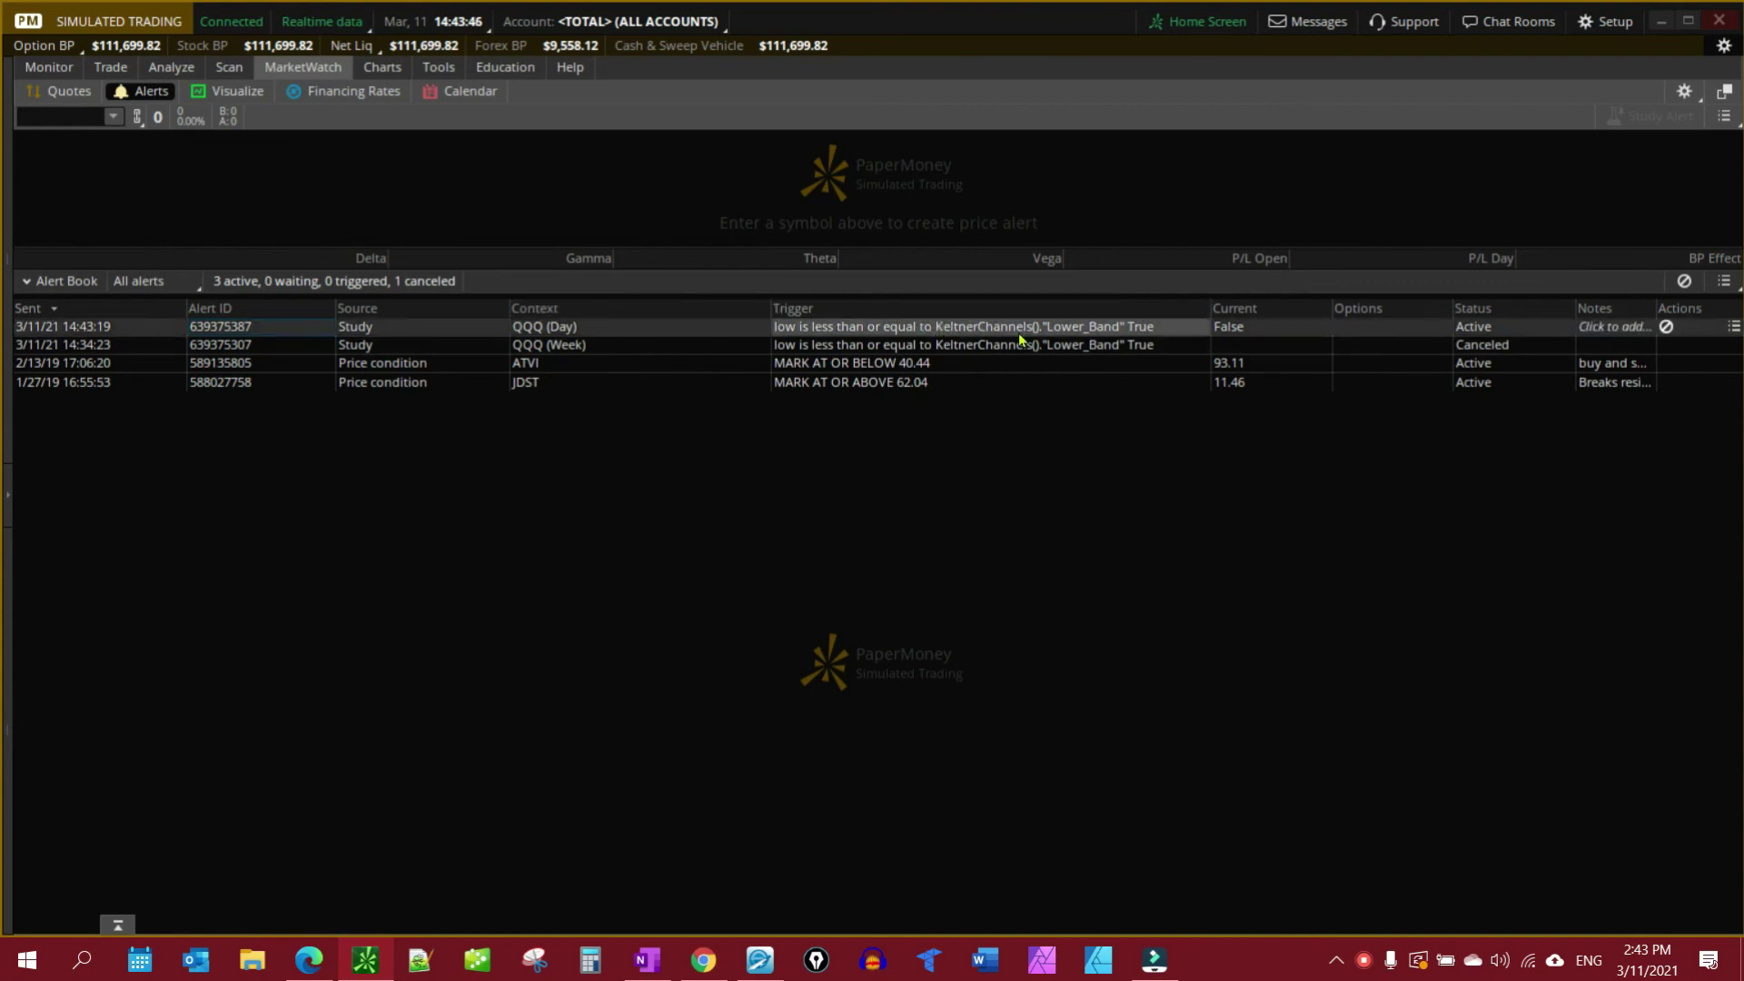
{"action": "left_click", "coordinate": [1199, 343]}
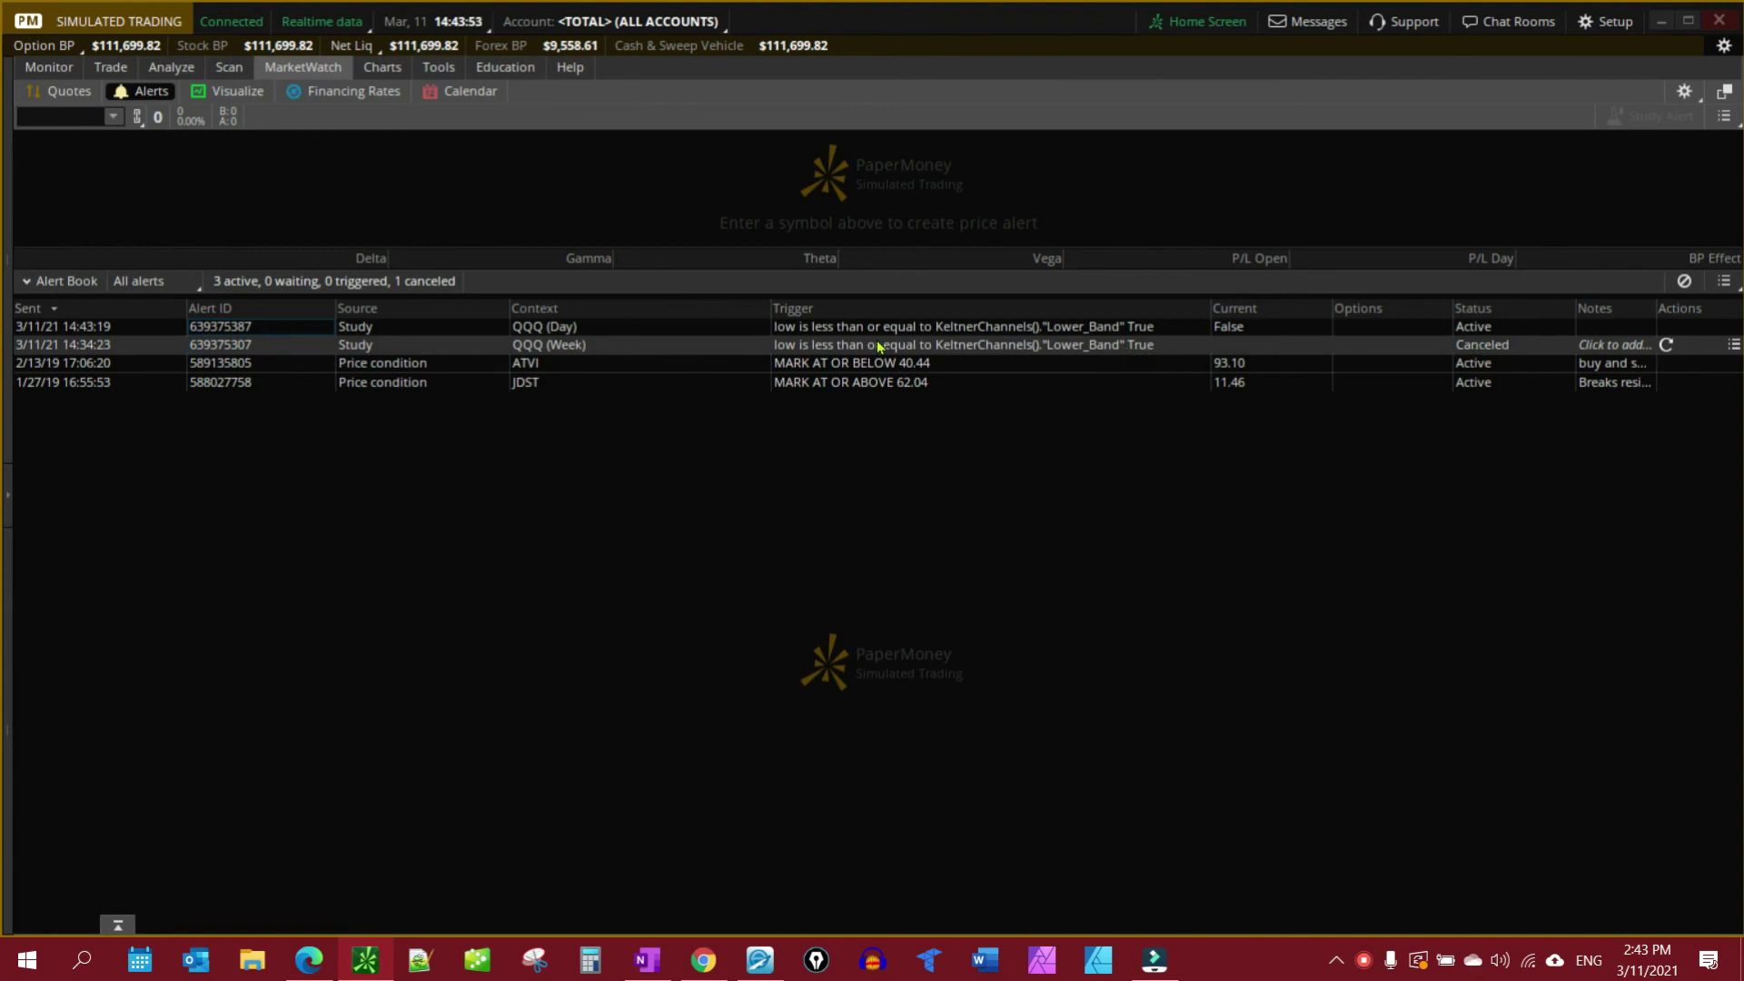
{"action": "left_click", "coordinate": [580, 332]}
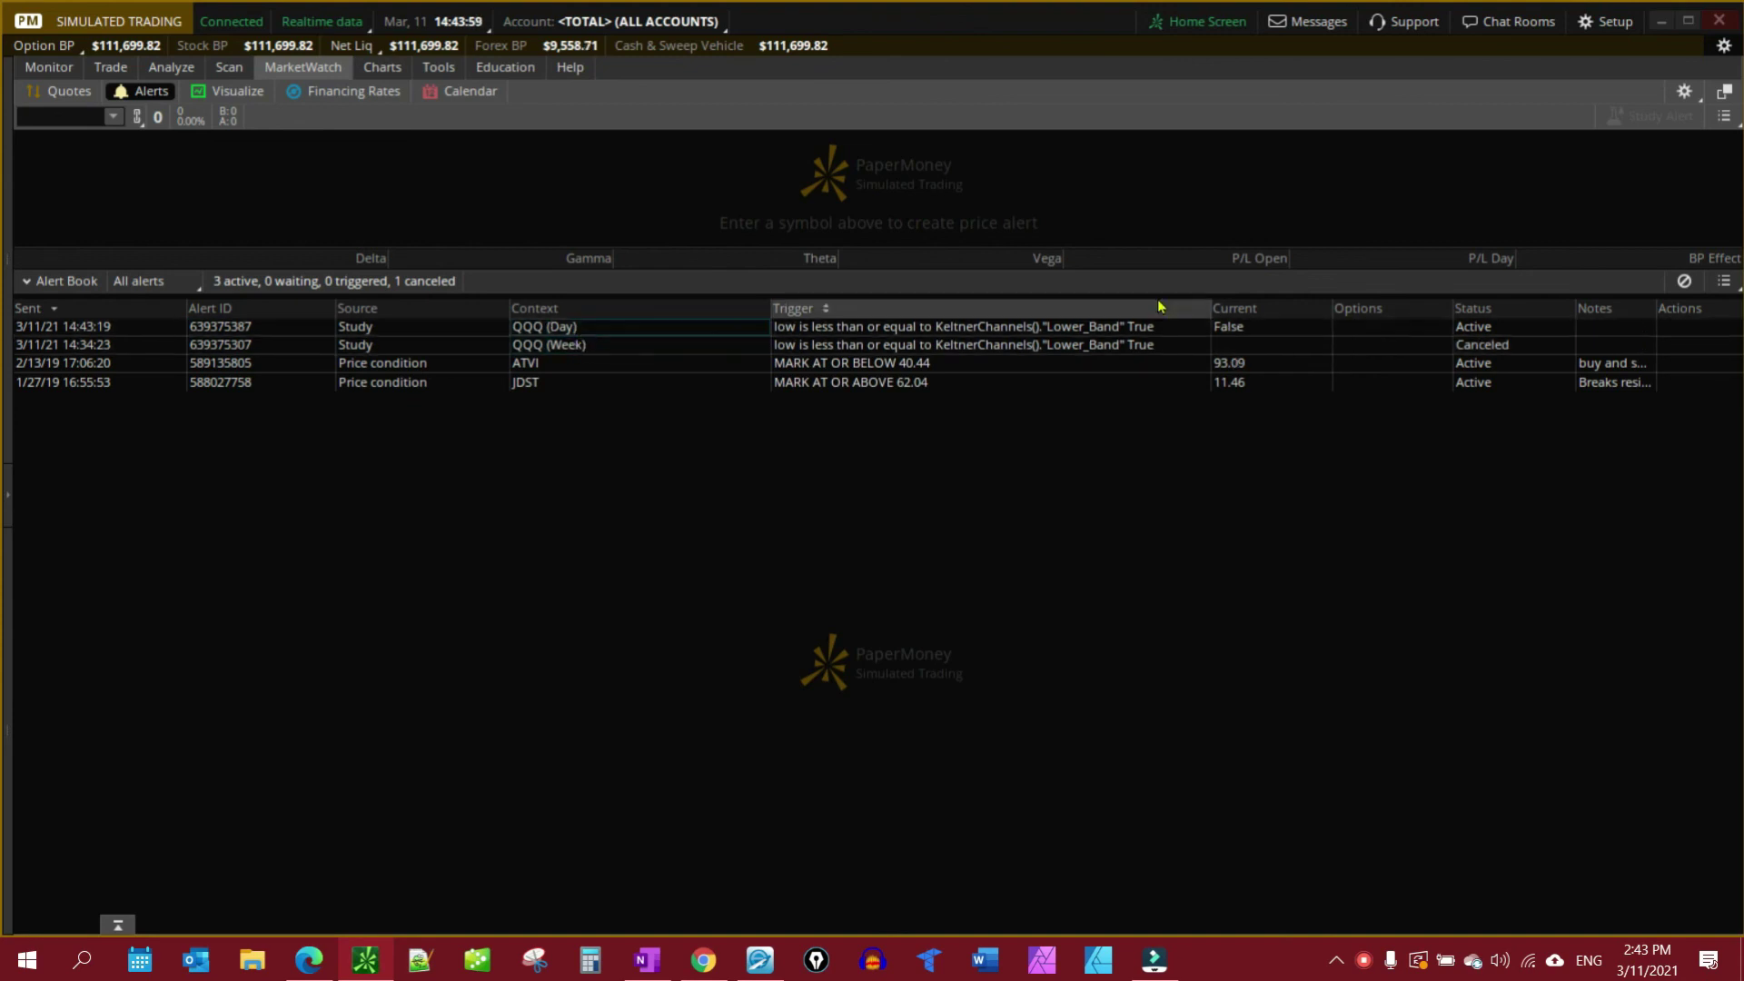
{"action": "left_click", "coordinate": [689, 344]}
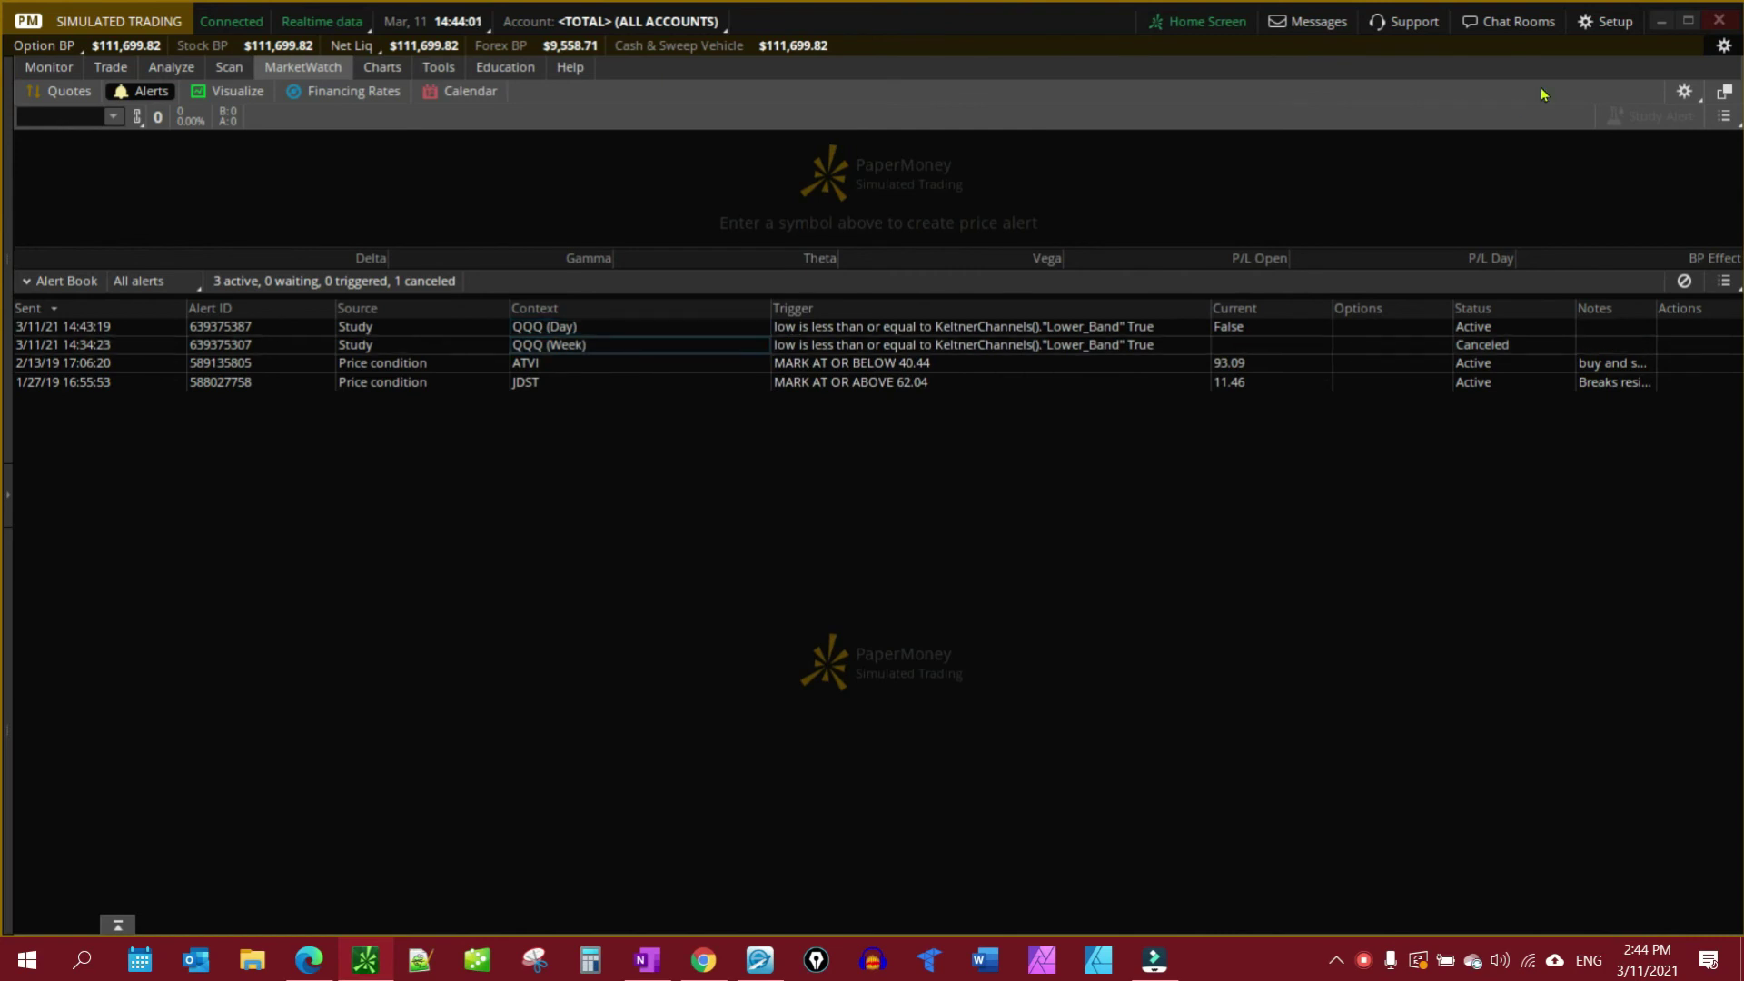